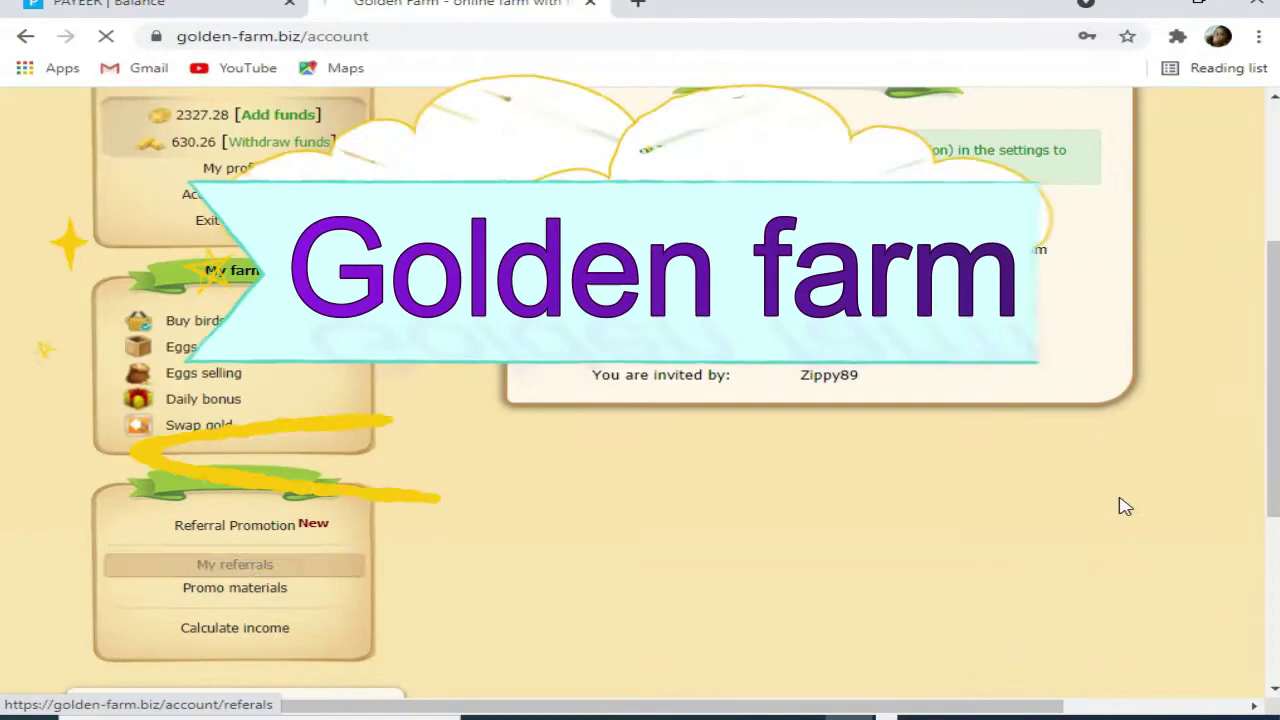
Go from the referrals page to the Bird shop through Buy birds in the My farm menu
scroll(1005, 466, "down", 4)
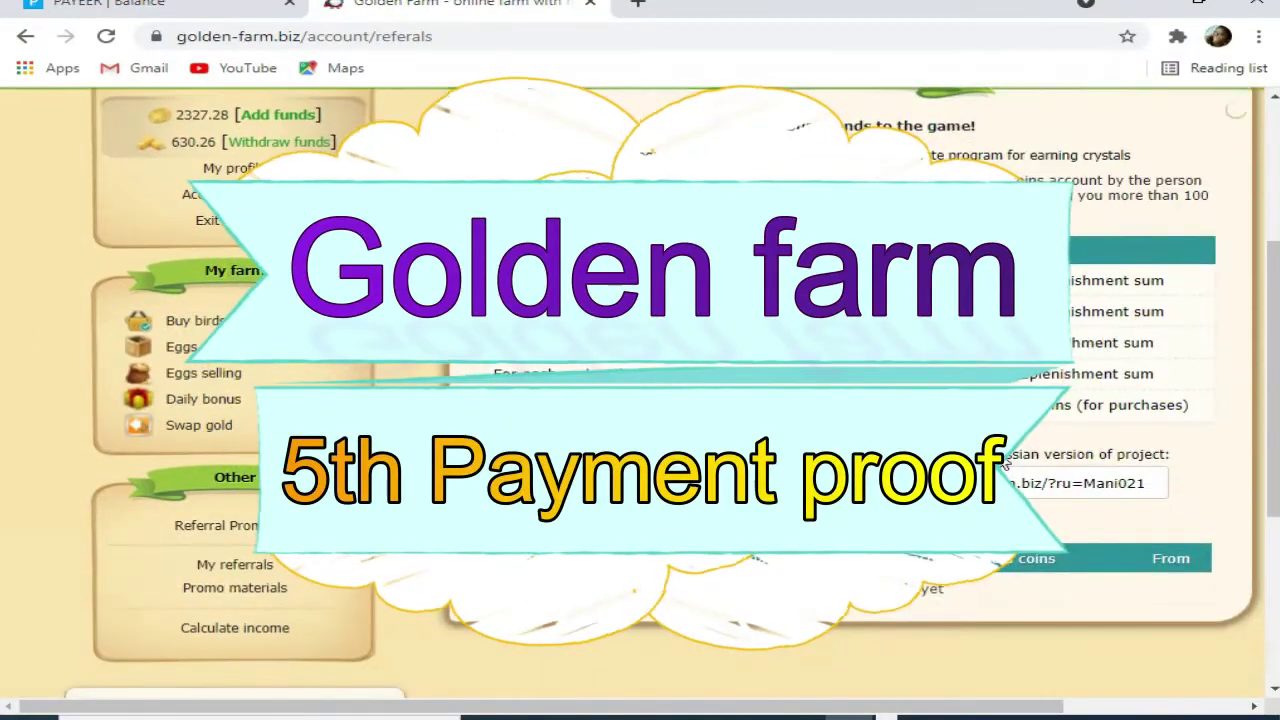
scroll(640, 400, "up", 5)
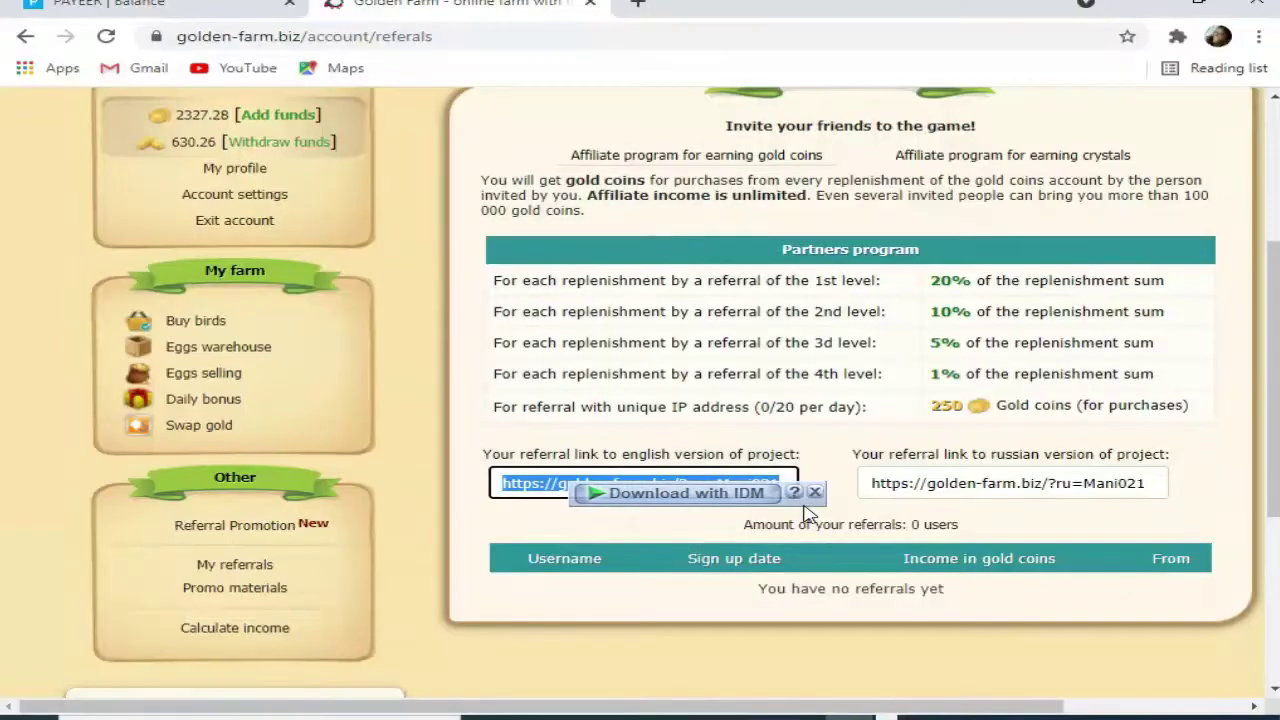
scroll(640, 514, "up", 2)
left_click(222, 527)
scroll(640, 400, "down", 1)
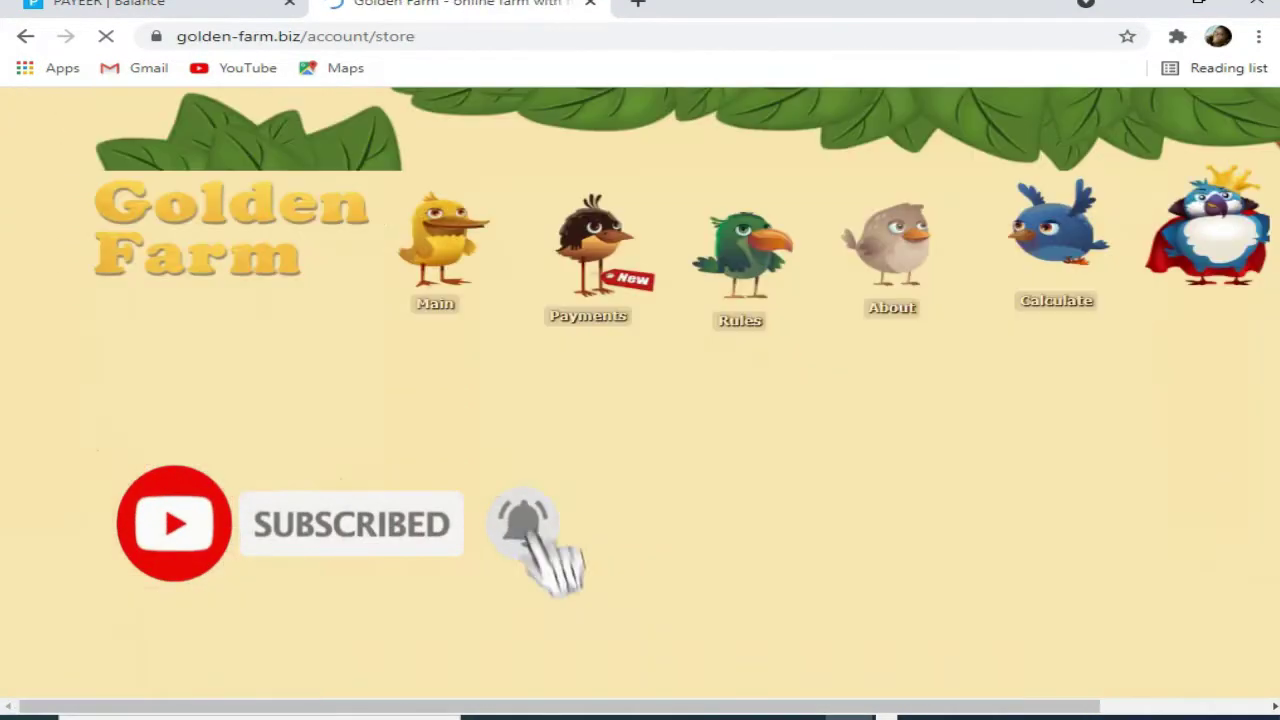
Collect all laid eggs into the Eggs warehouse and check the stored egg count
scroll(315, 466, "down", 5)
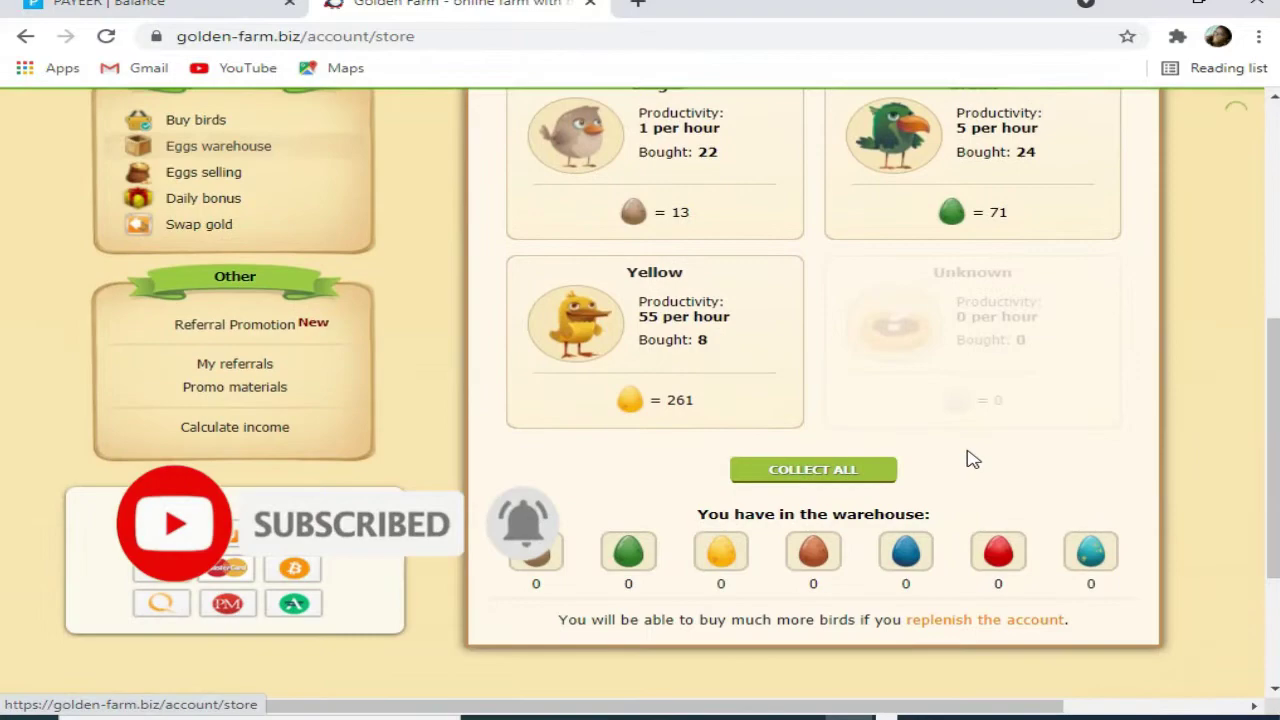
left_click(816, 472)
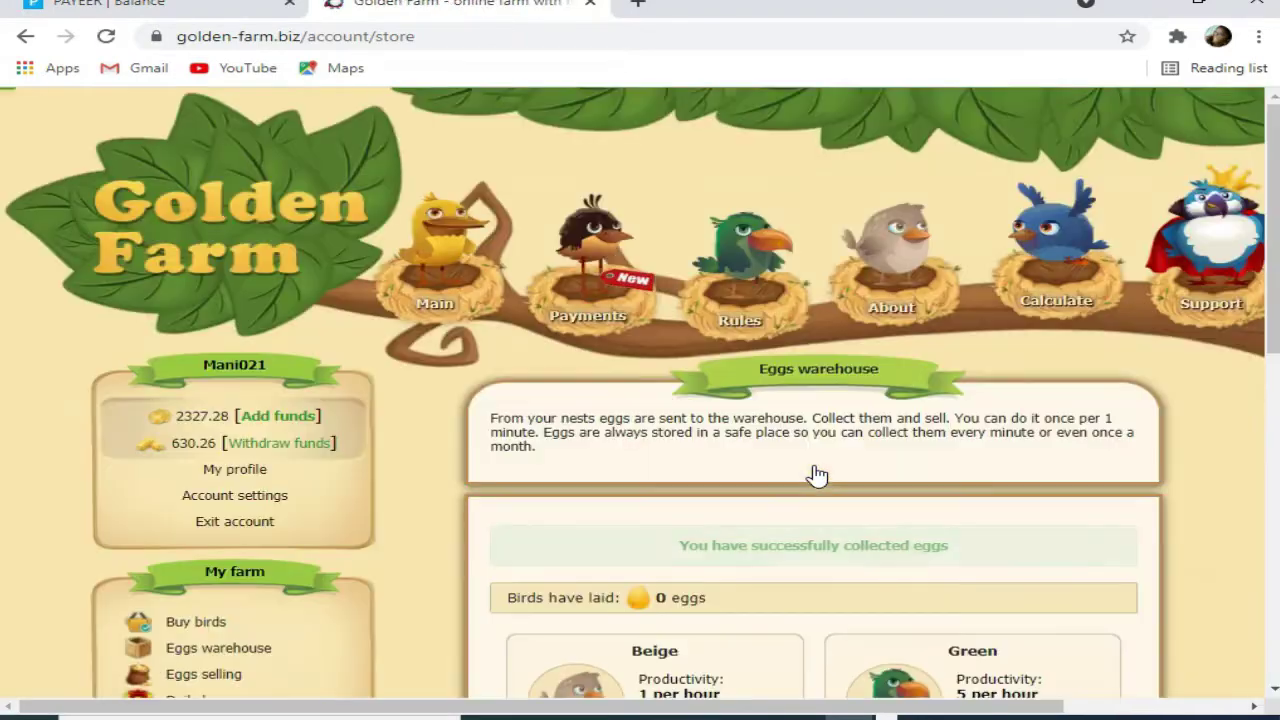
scroll(814, 472, "down", 3)
triple_click(997, 257)
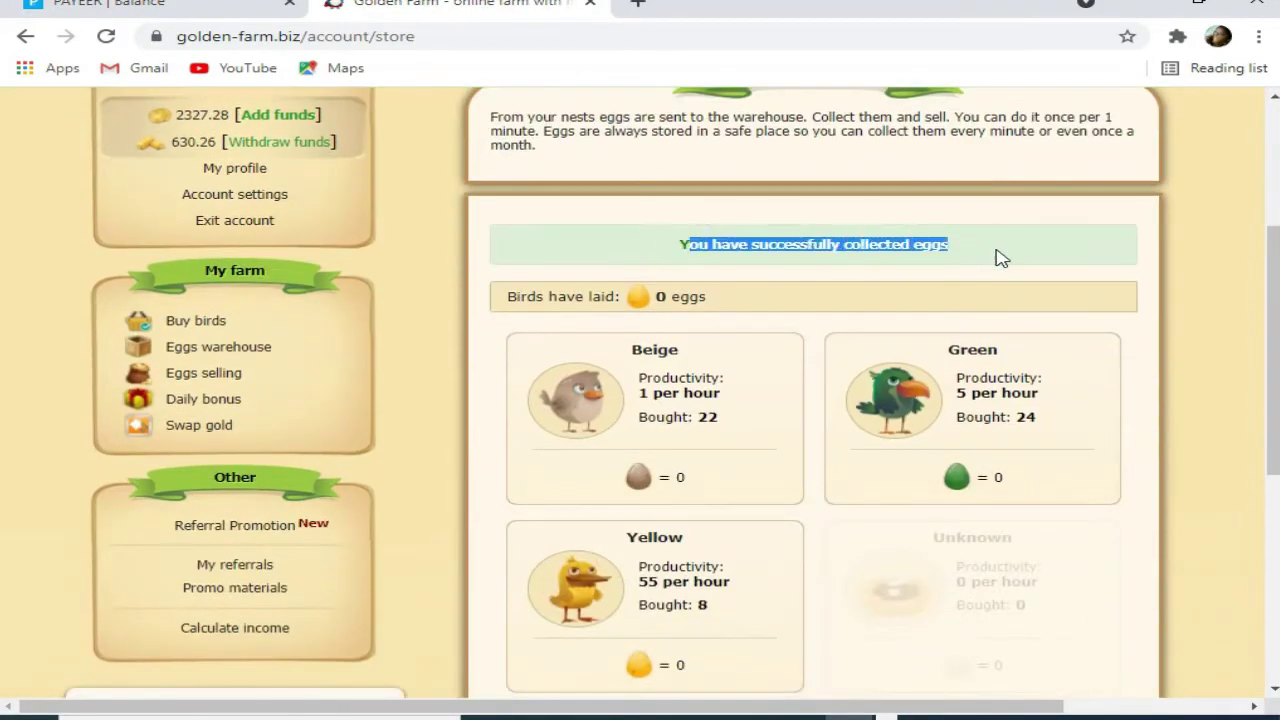
scroll(937, 354, "down", 3)
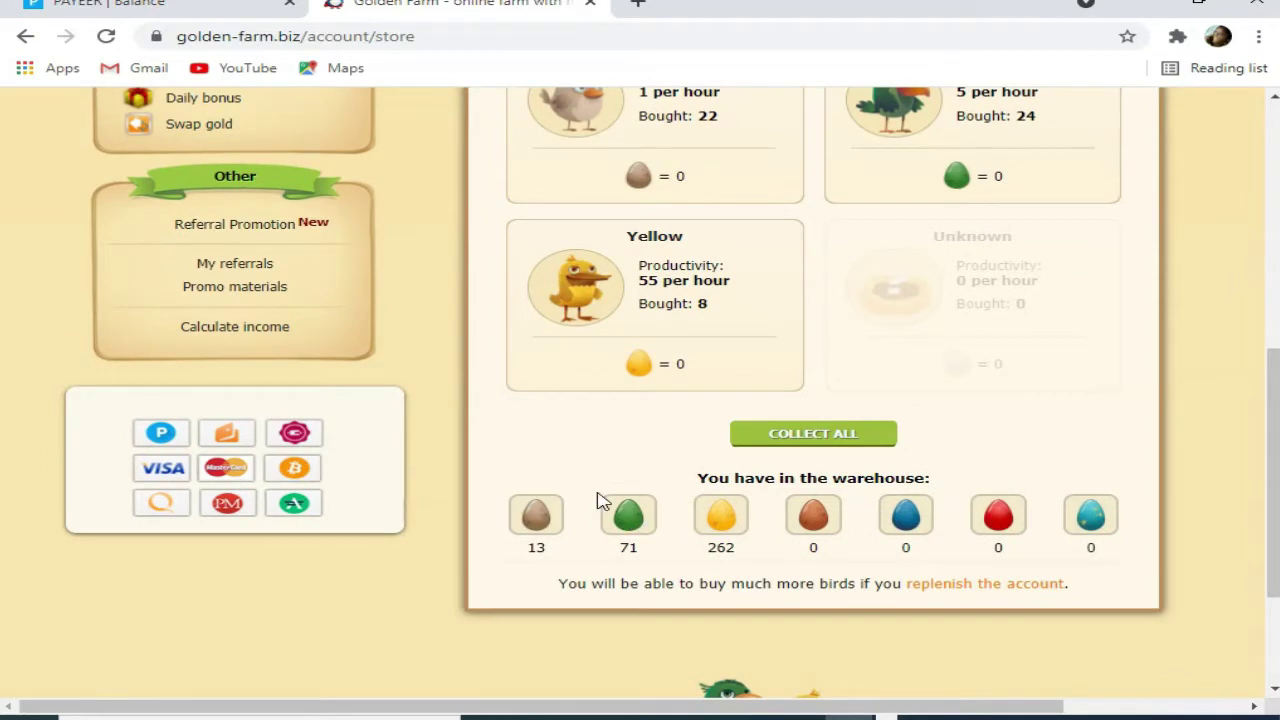
scroll(360, 355, "up", 2)
left_click(210, 255)
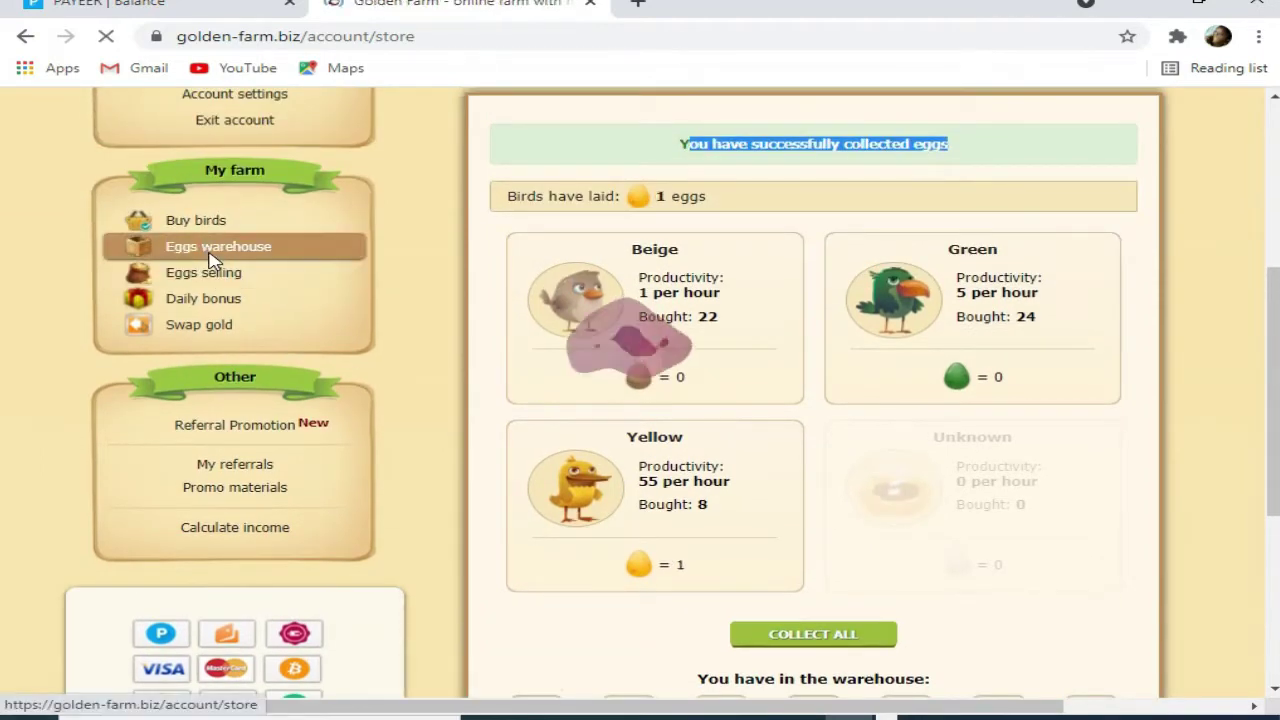
Sell all 346 stored eggs at Eggs selling, raising the gold bars to 631.30
scroll(640, 400, "down", 4)
scroll(240, 300, "down", 1)
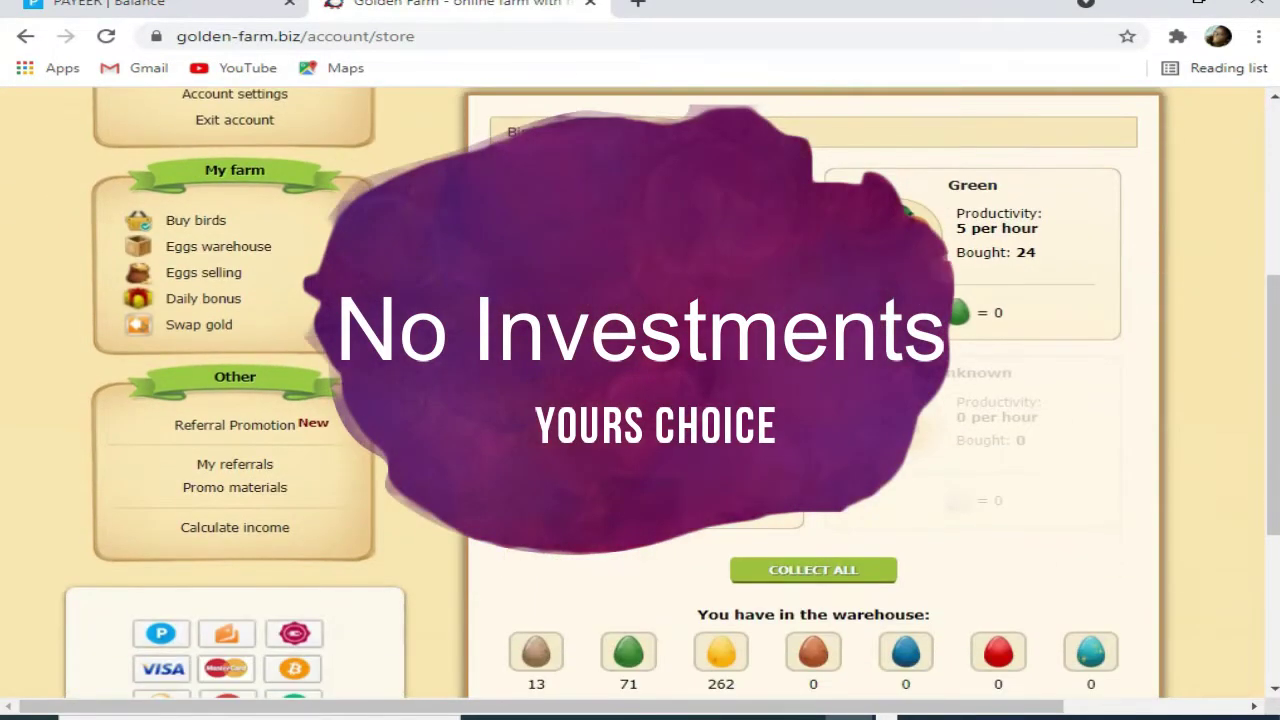
left_click(240, 272)
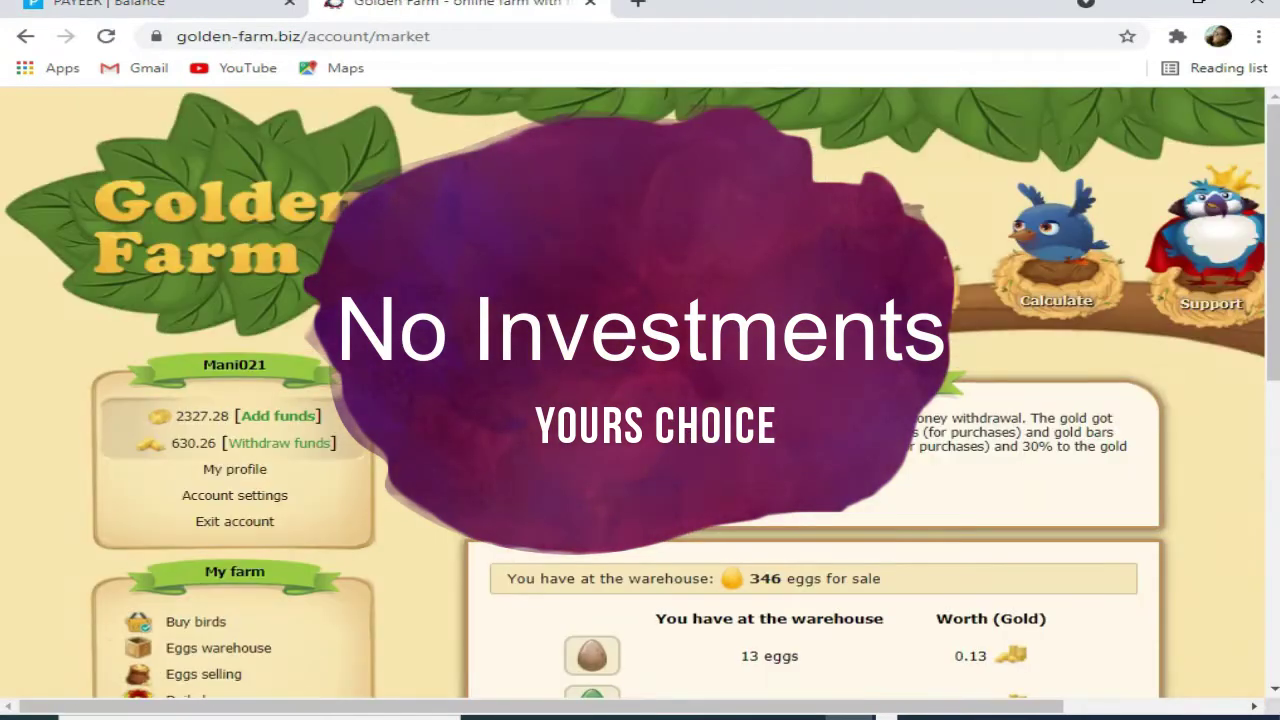
scroll(706, 370, "down", 4)
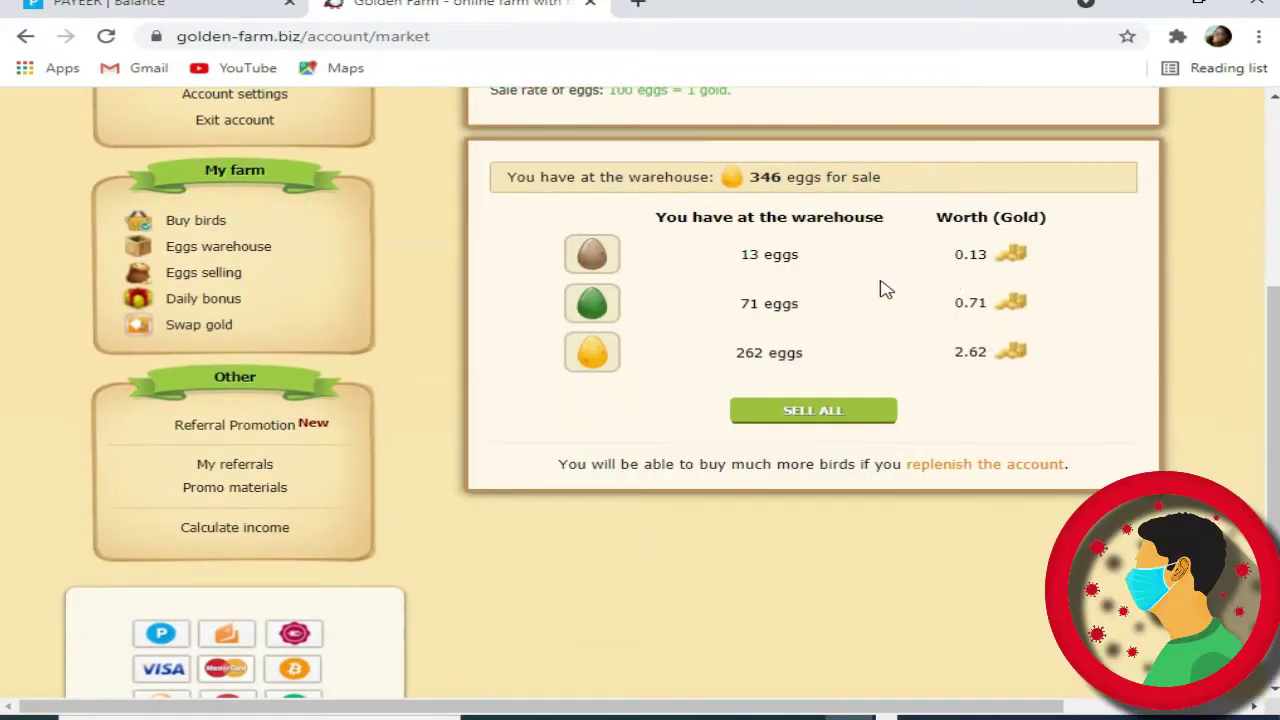
left_click(773, 409)
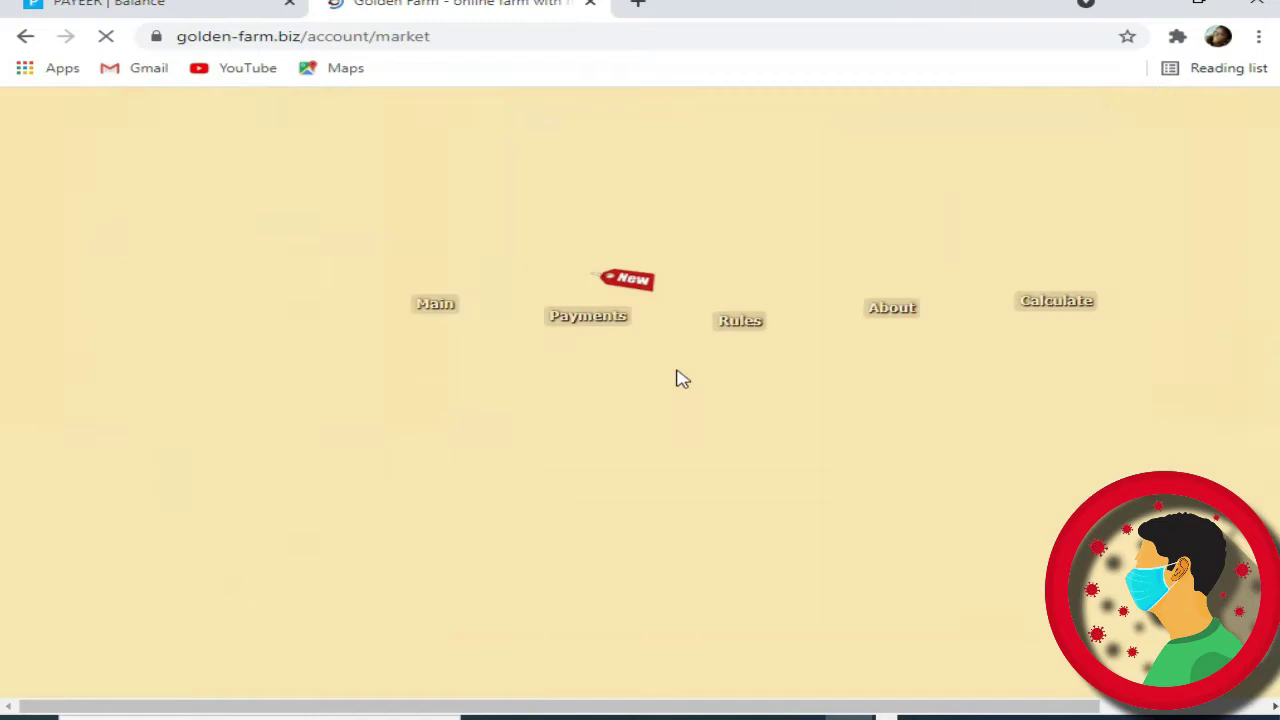
scroll(446, 456, "down", 3)
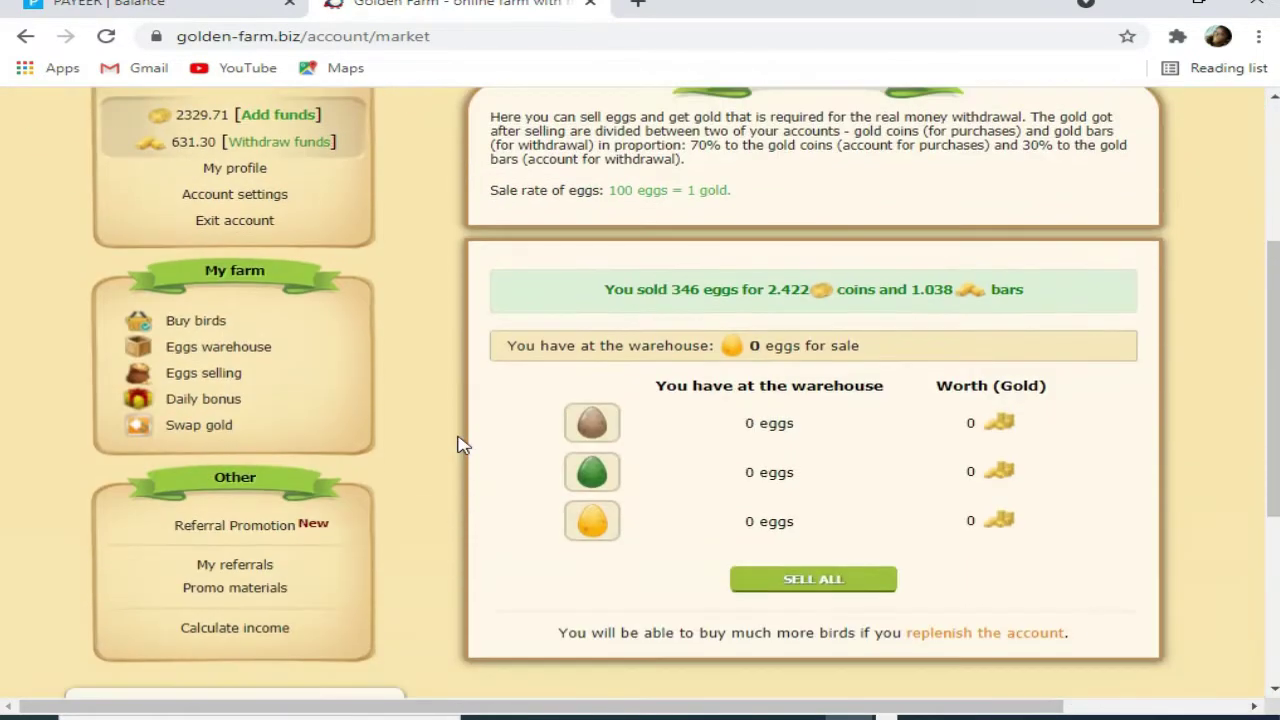
left_click_drag(683, 300, 1020, 294)
left_click(1048, 294)
Check the time left until the next daily bonus
left_click(187, 405)
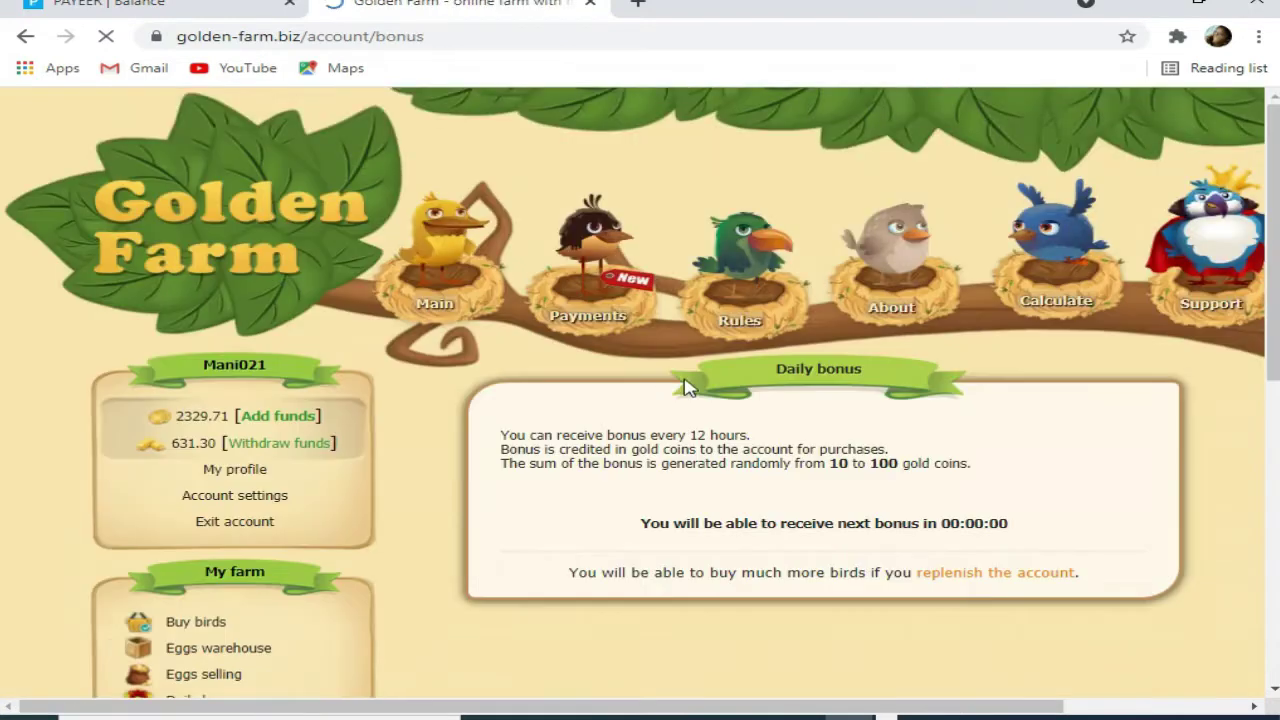
scroll(665, 449, "down", 1)
left_click_drag(640, 423, 1005, 425)
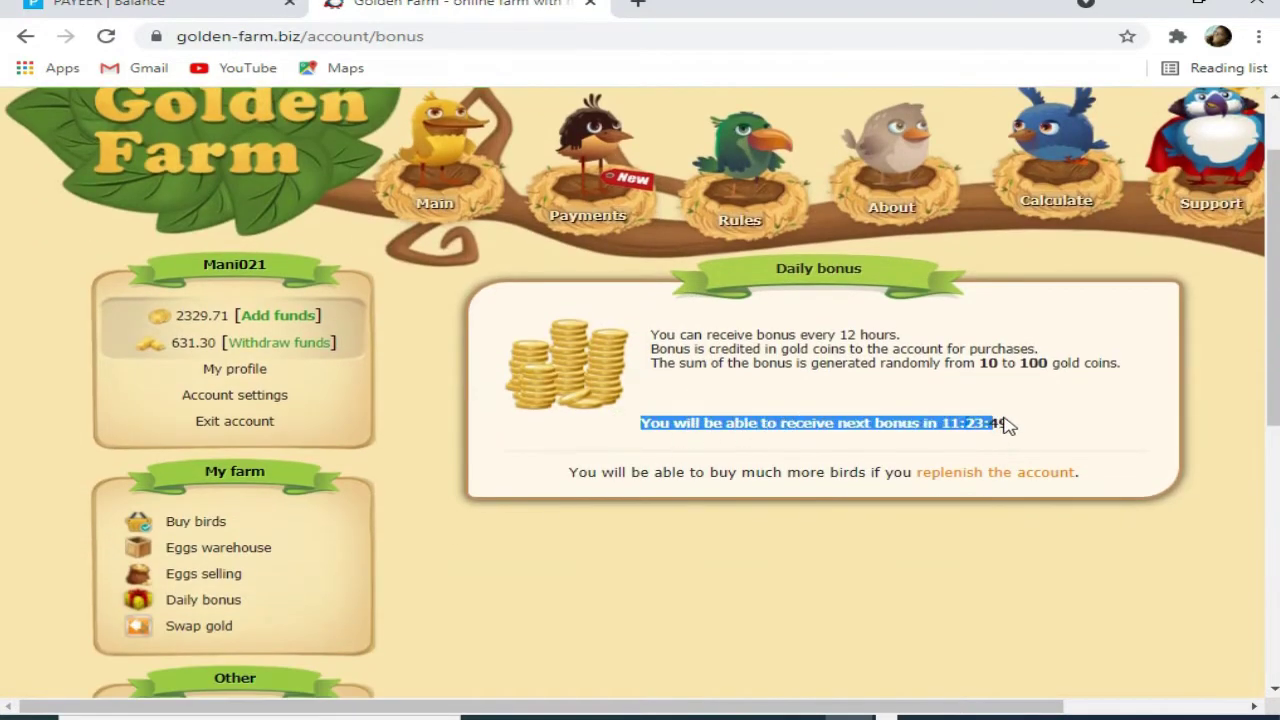
left_click(1055, 425)
scroll(515, 448, "down", 1)
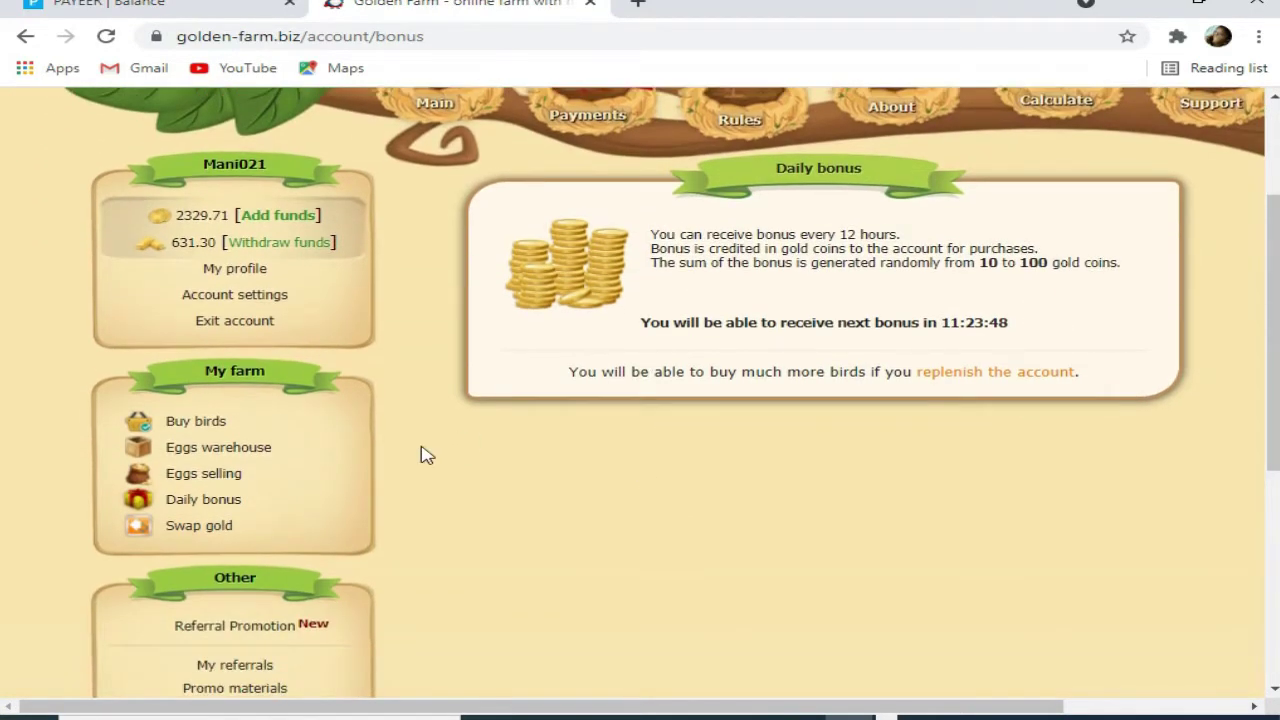
View the Swap gold exchanger (120 coins per 100 bars) and dismiss the Purchase gold coins popup
left_click(204, 528)
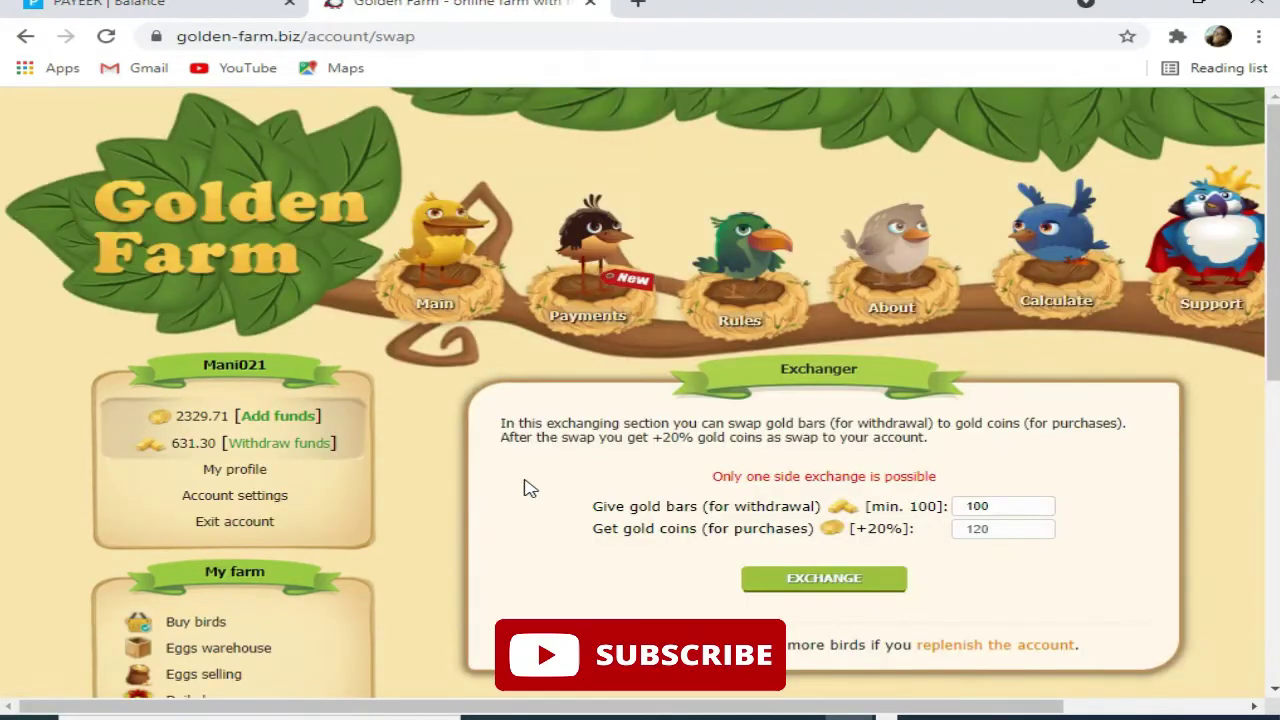
scroll(850, 465, "down", 1)
scroll(449, 451, "up", 1)
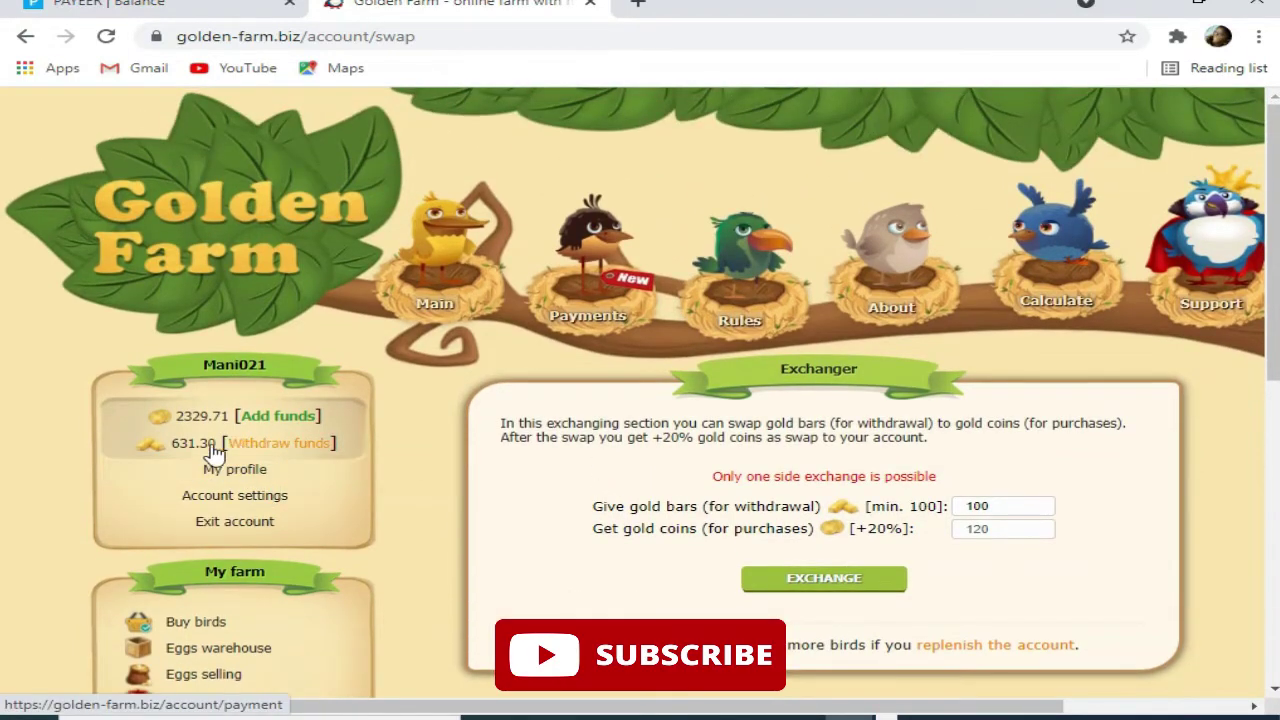
left_click(312, 425)
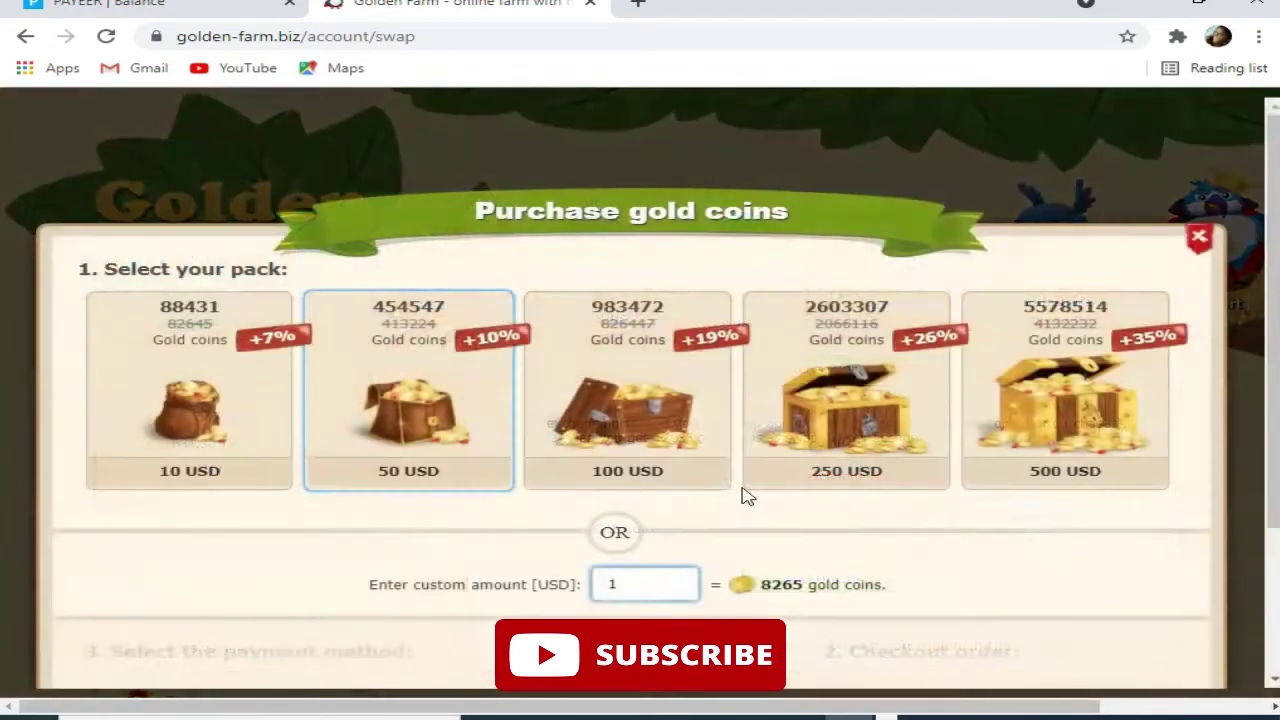
scroll(1194, 443, "down", 3)
left_click_drag(1270, 340, 1266, 195)
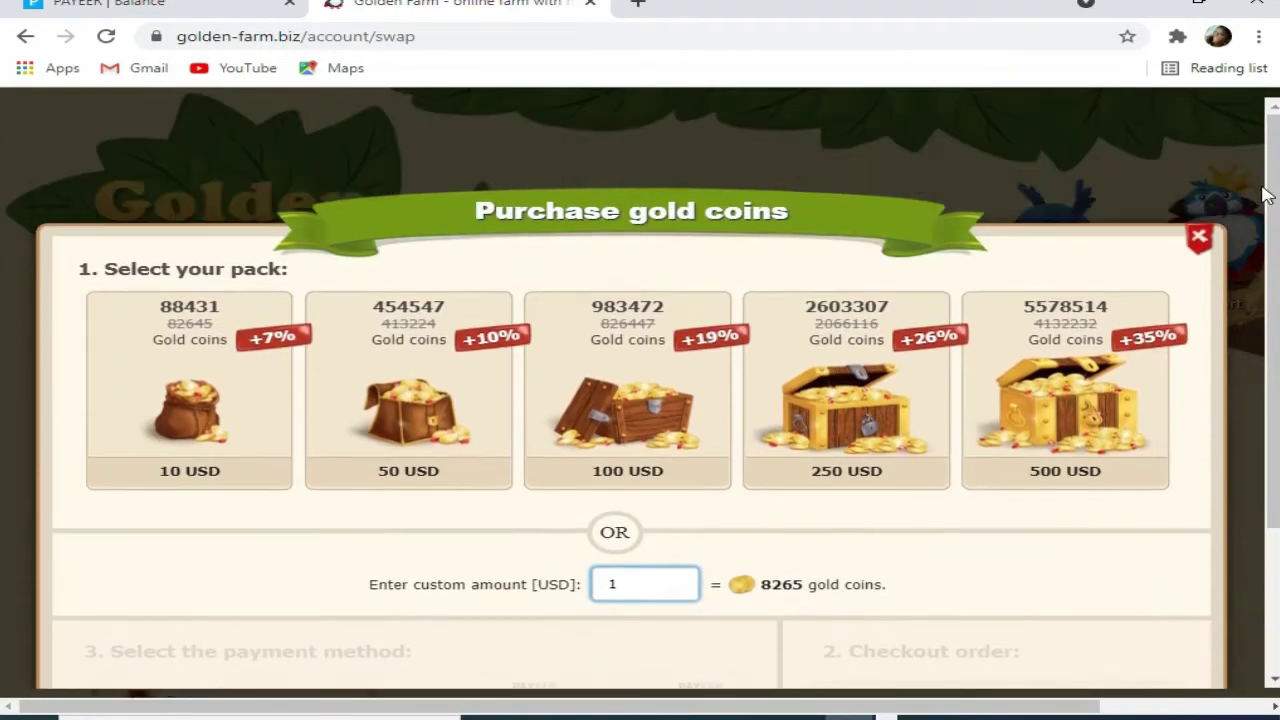
left_click(1212, 236)
scroll(271, 329, "down", 1)
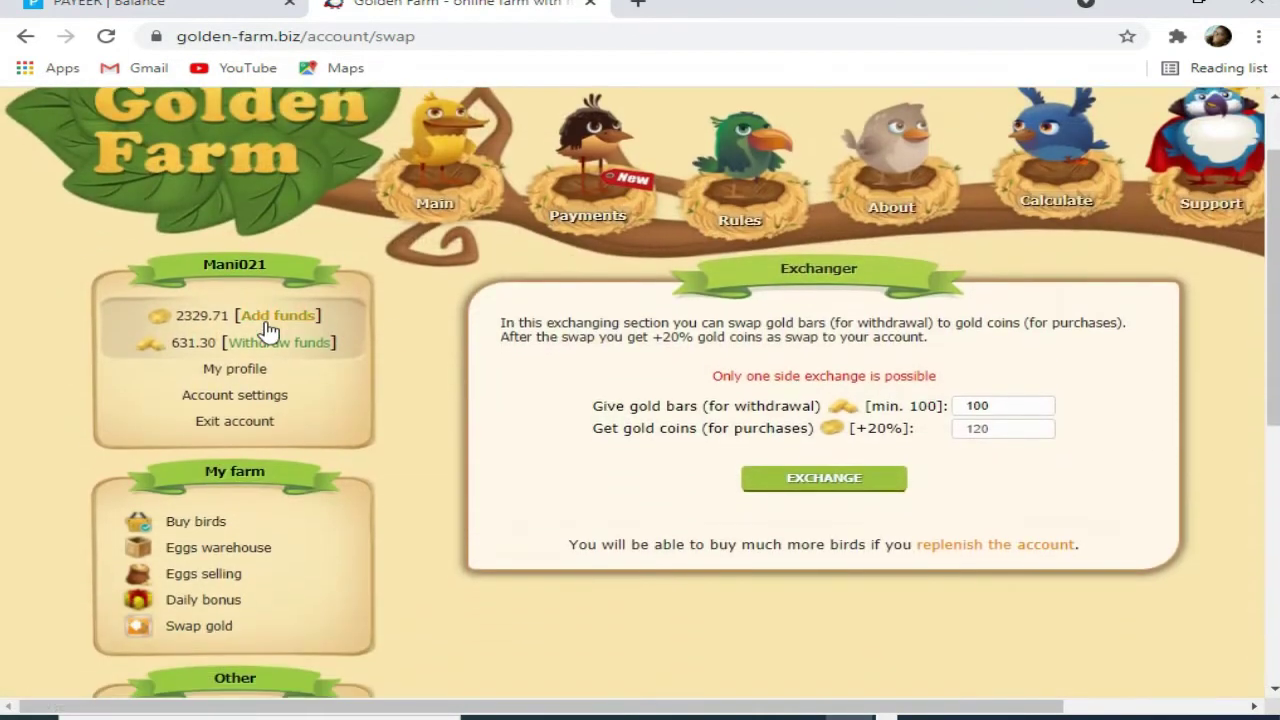
Choose Payeer on the Withdraw funds payoff page, with its 457-bar minimum, and select the Wallet field
left_click(264, 345)
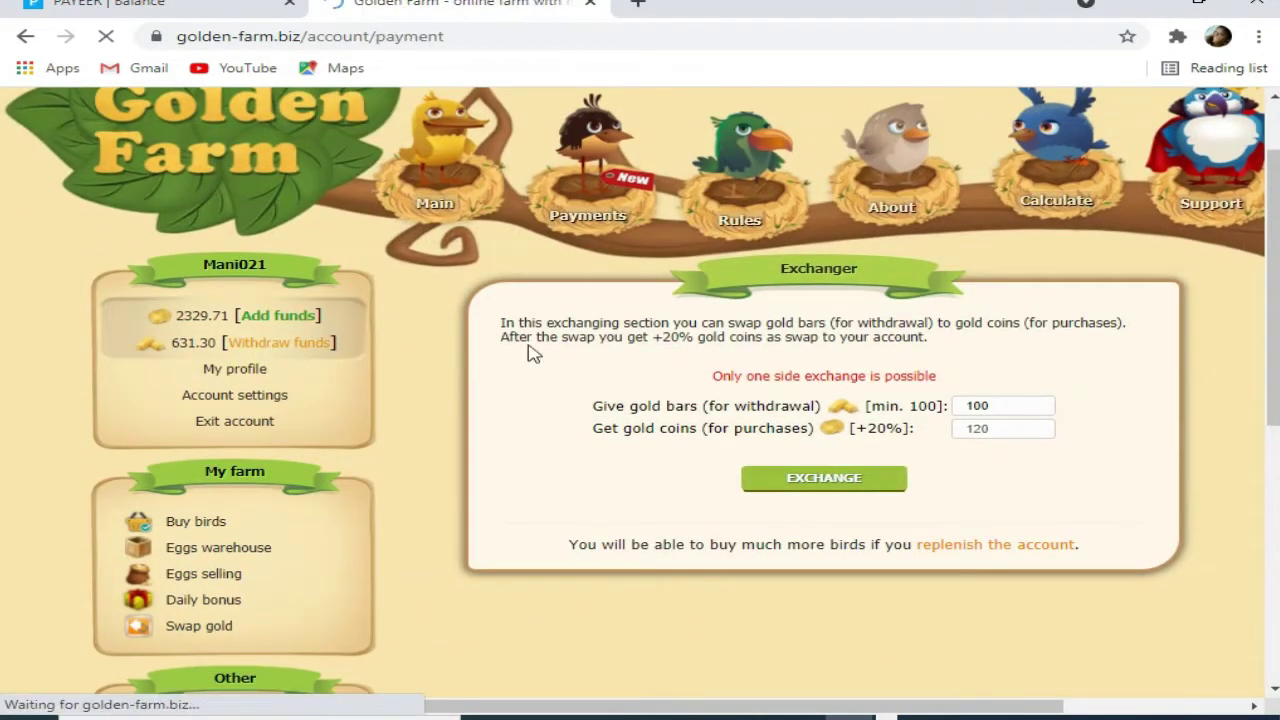
scroll(880, 393, "down", 1)
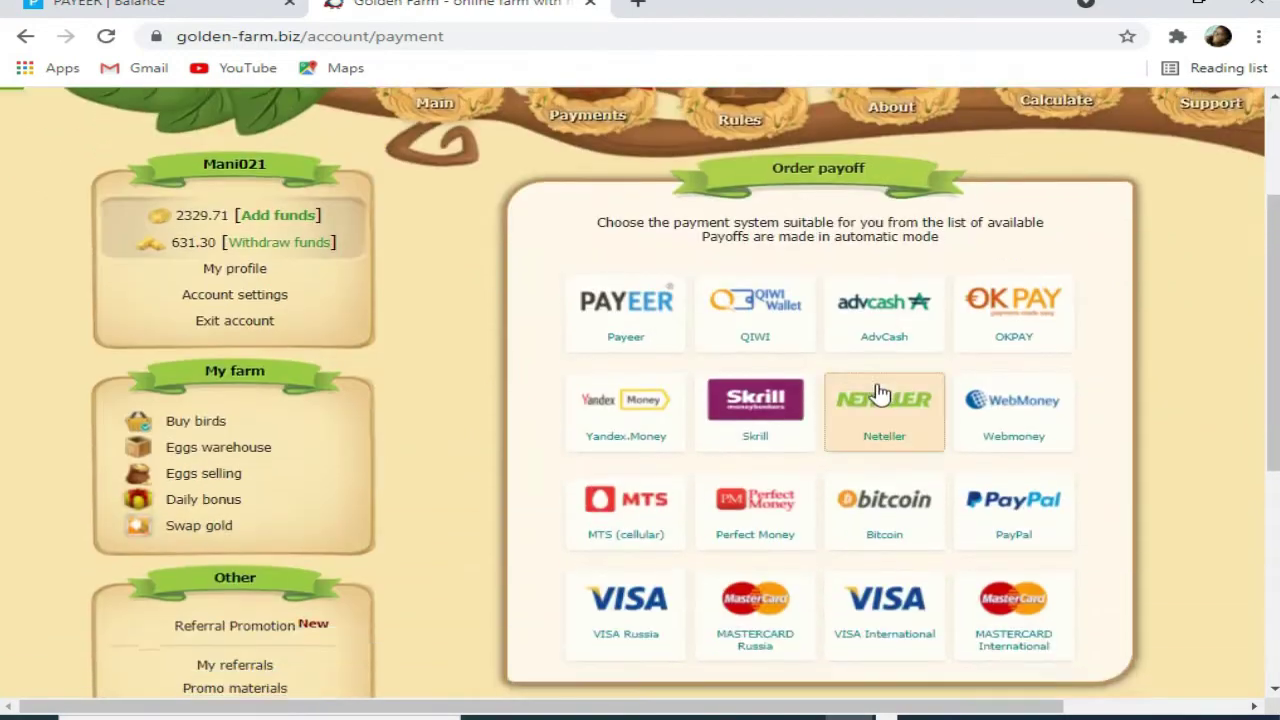
left_click(593, 318)
scroll(875, 395, "down", 2)
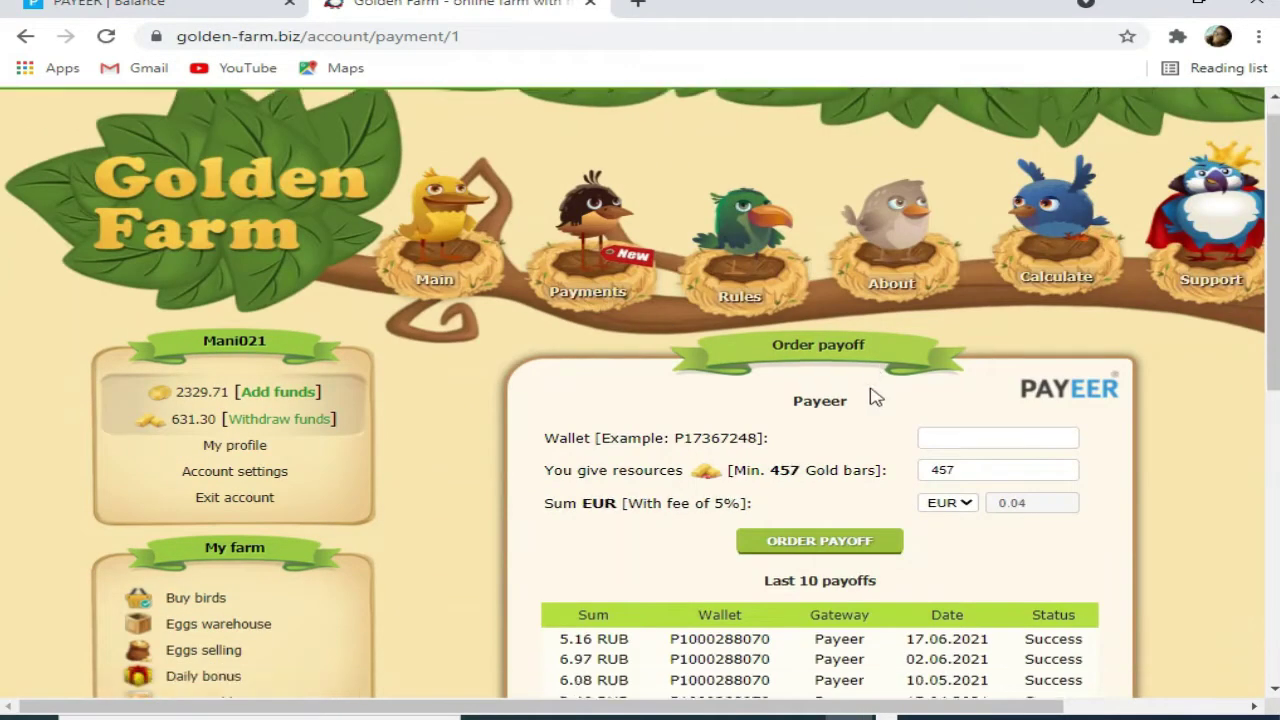
left_click(966, 261)
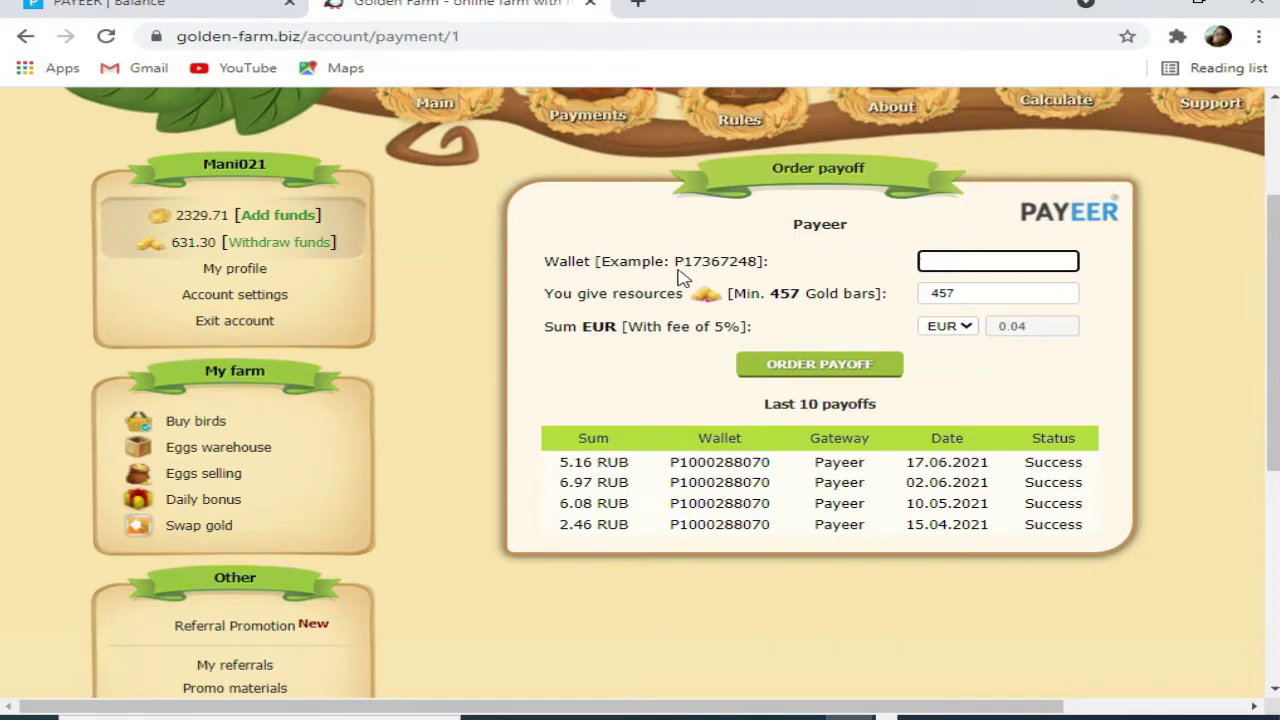
Copy the Payeer account number from the account dropdown and return to the Golden Farm tab
left_click(145, 5)
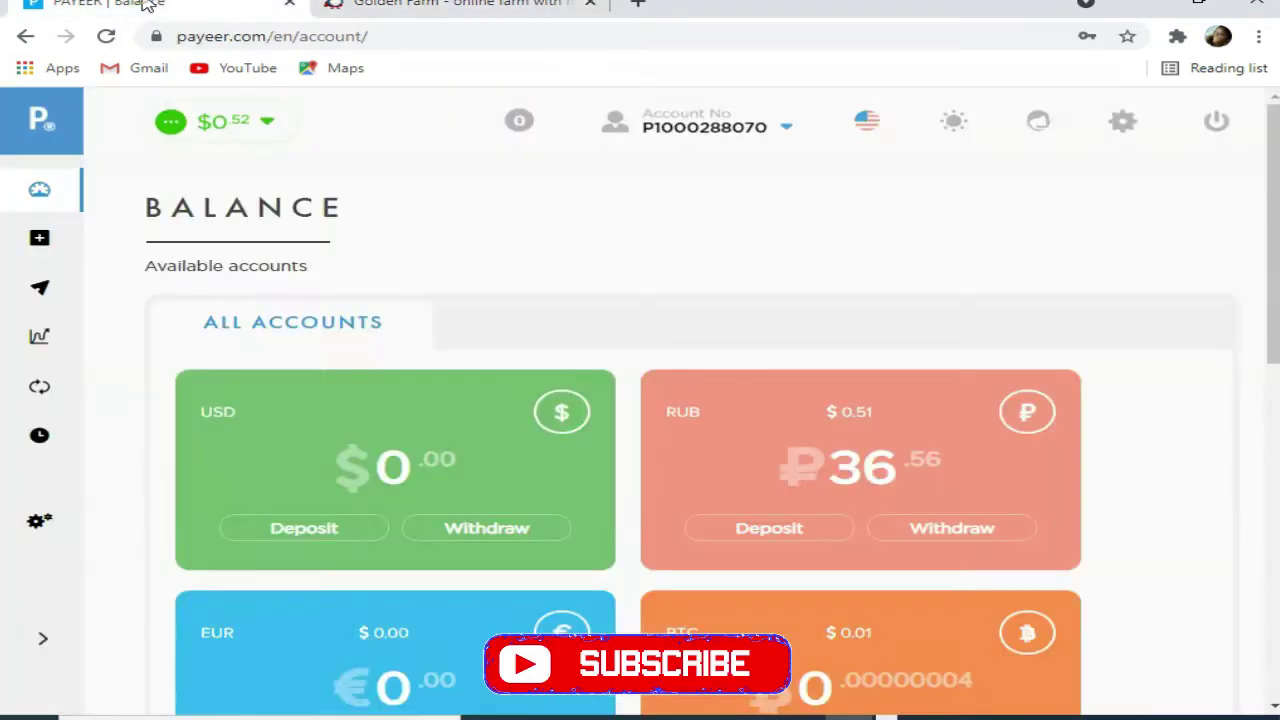
scroll(620, 305, "down", 2)
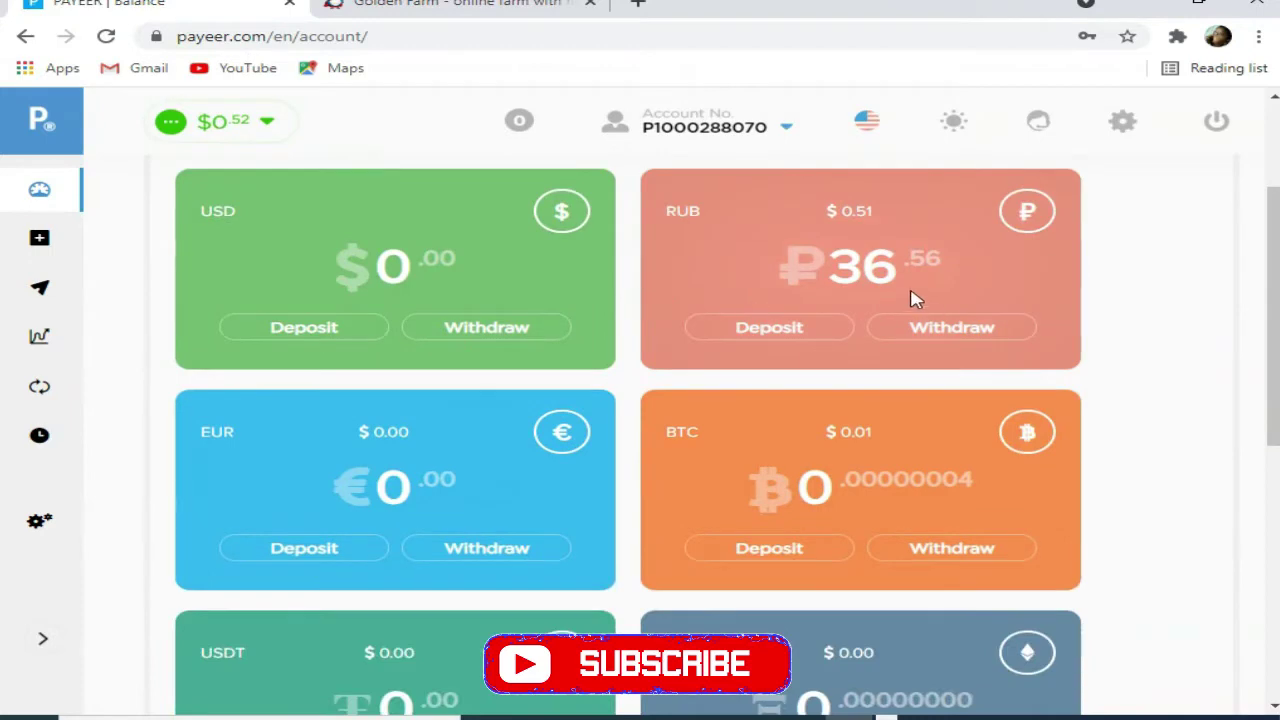
scroll(645, 263, "up", 2)
left_click(787, 130)
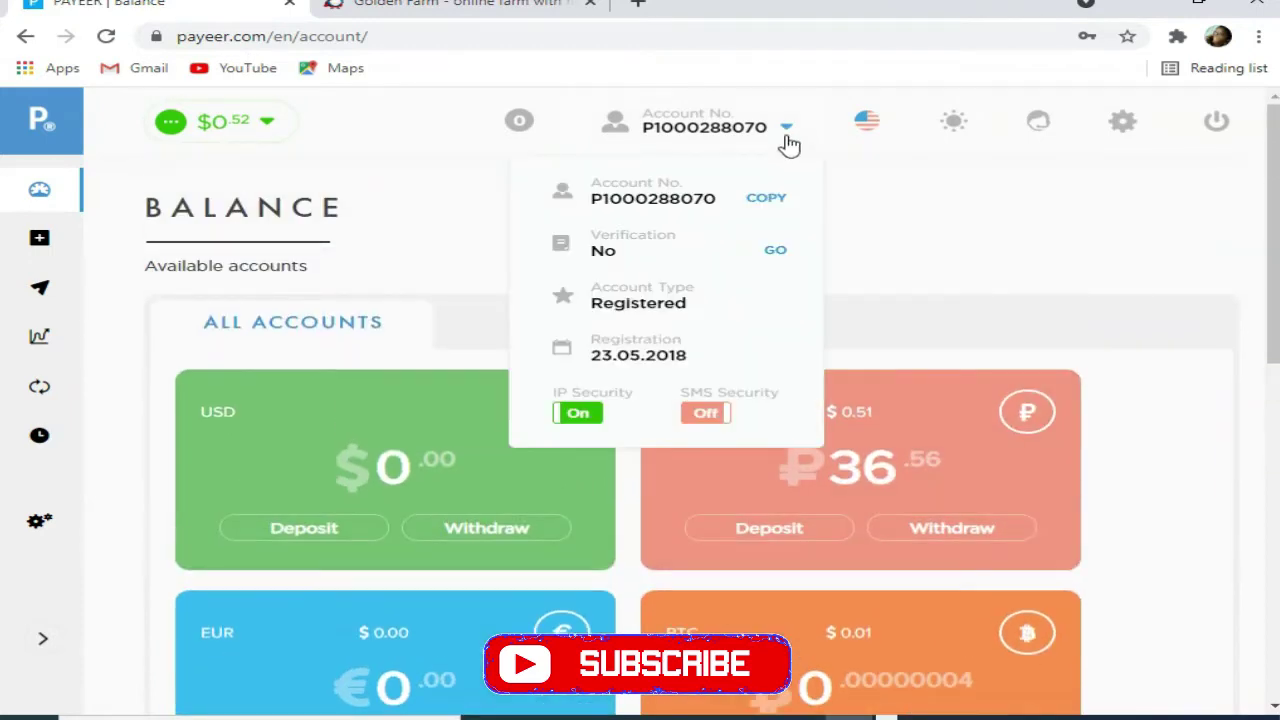
left_click(766, 198)
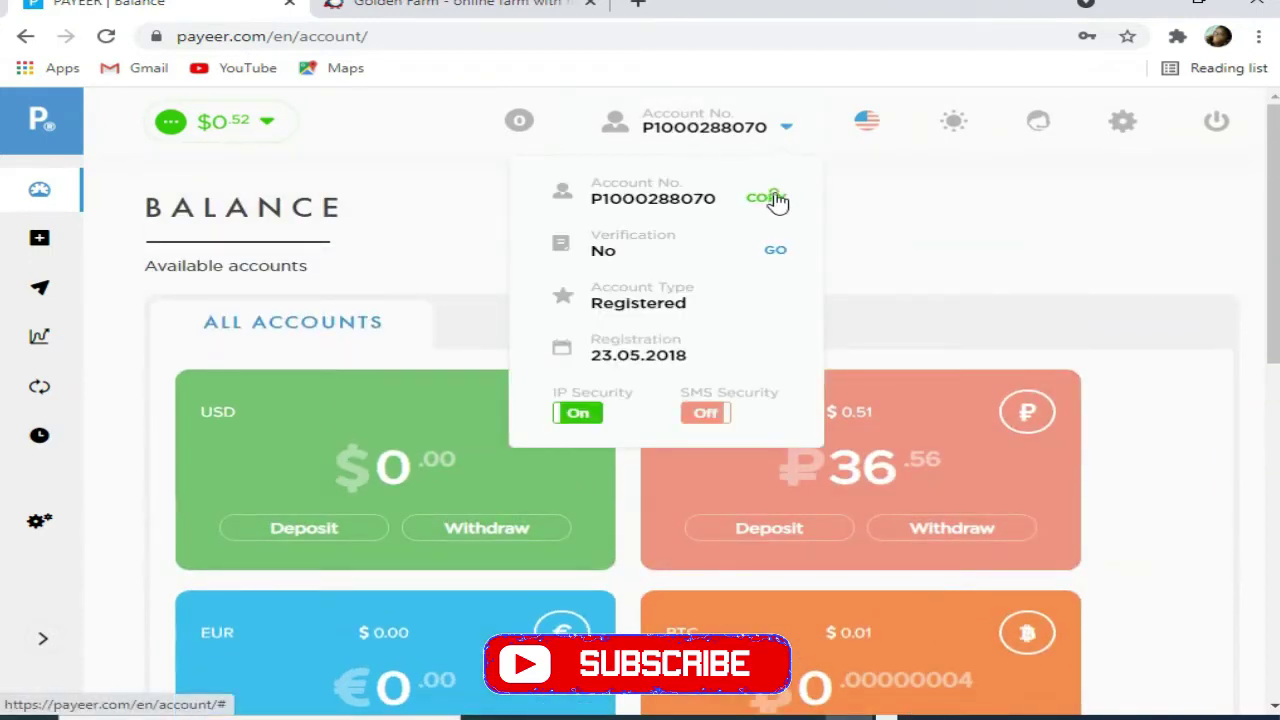
key("ctrl+Tab")
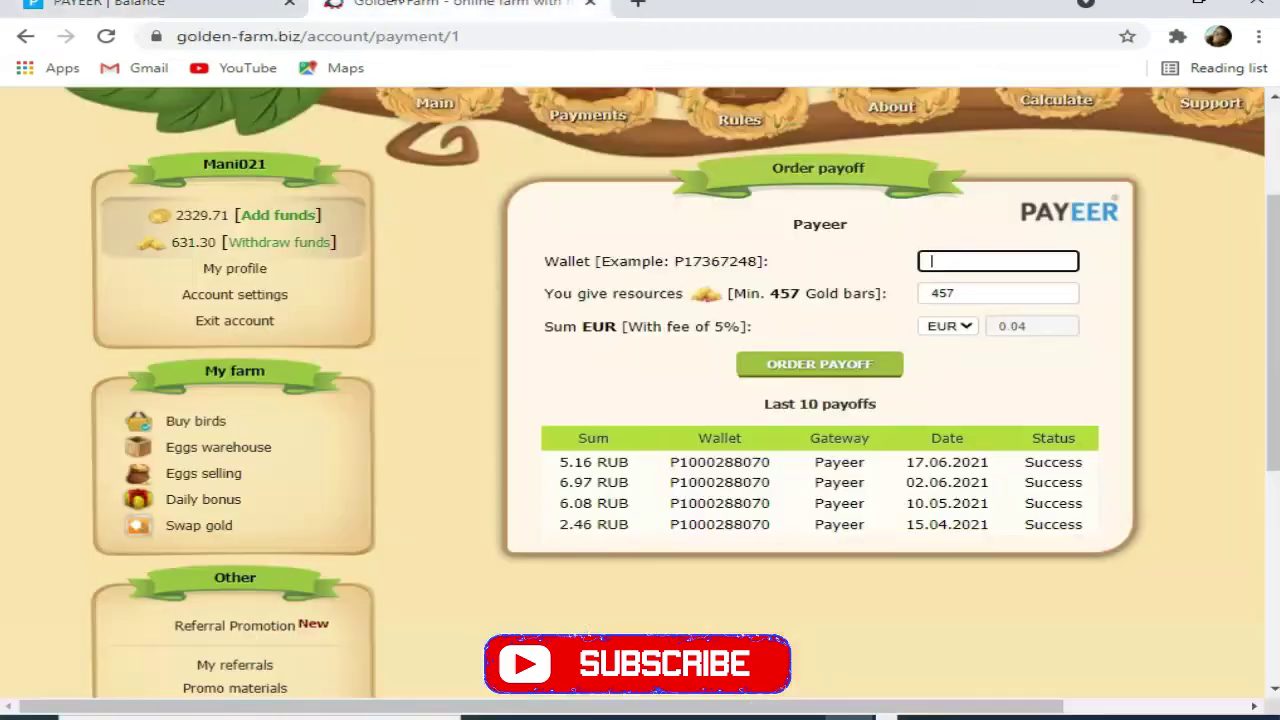
Paste the wallet number, enter 631 gold bars, and select RUB as the payout currency
right_click(963, 262)
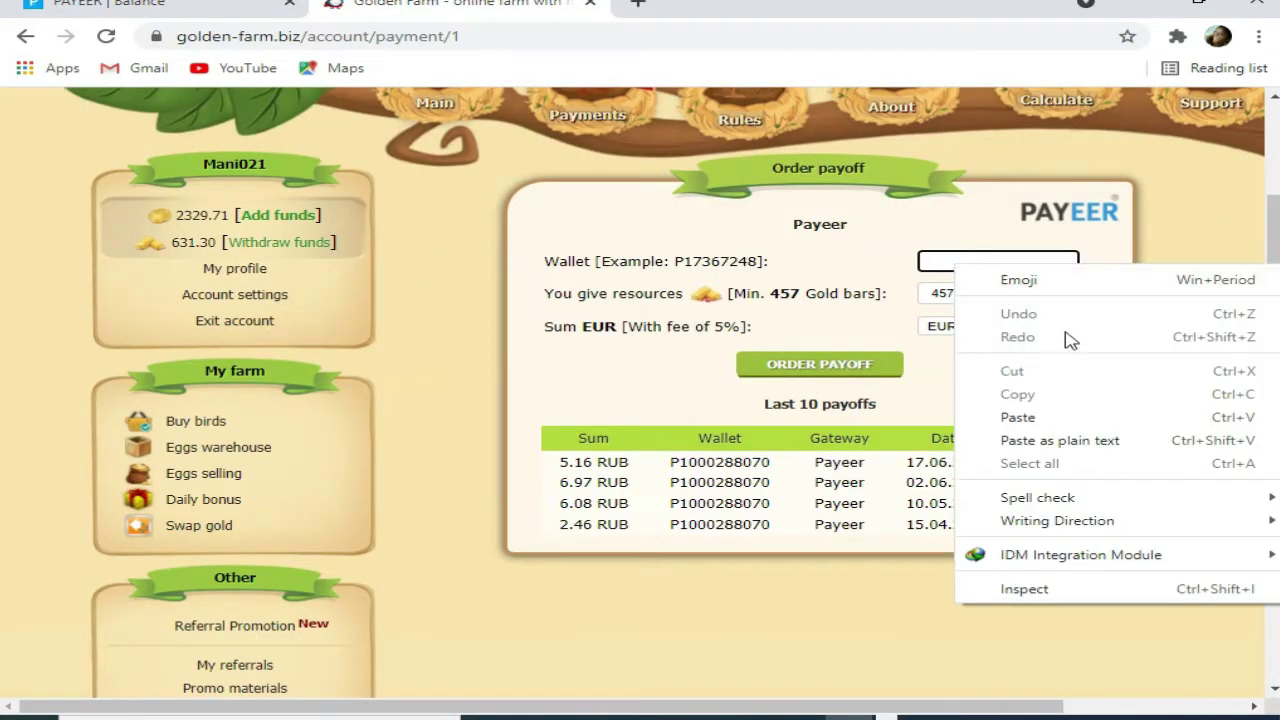
left_click(1139, 416)
left_click(994, 292)
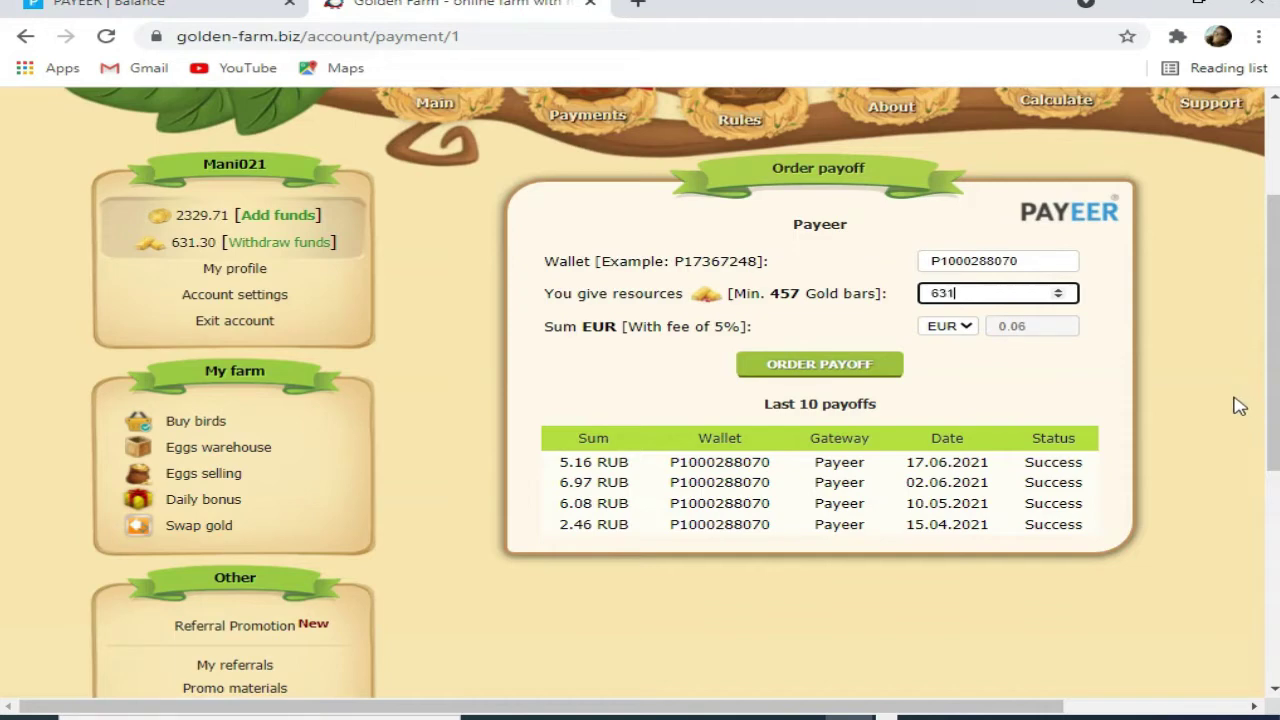
left_click(1078, 372)
left_click(966, 328)
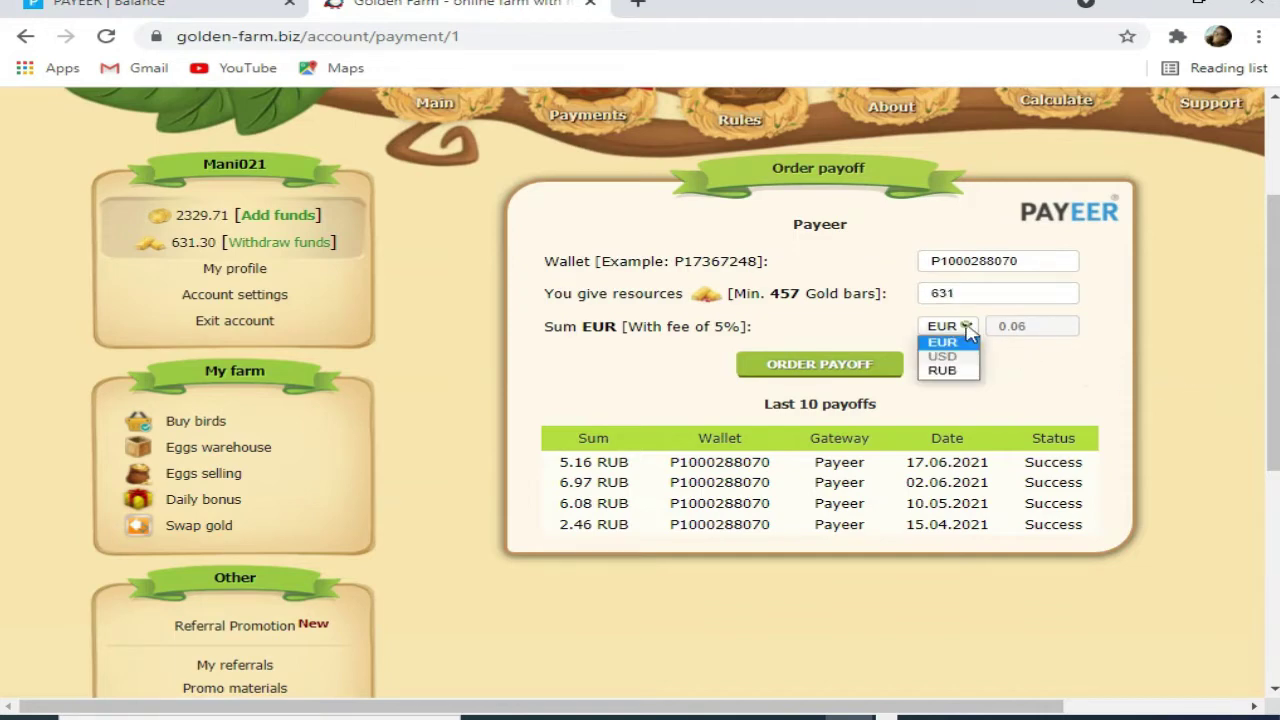
left_click(944, 371)
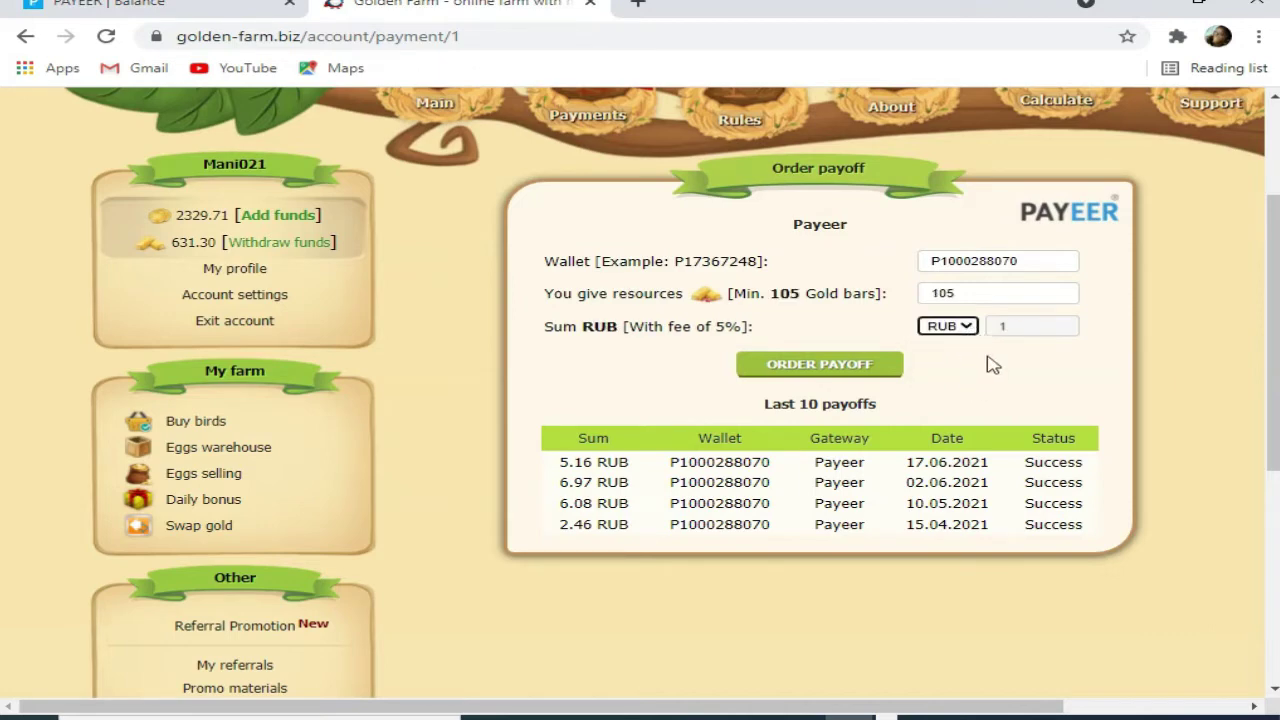
left_click(976, 294)
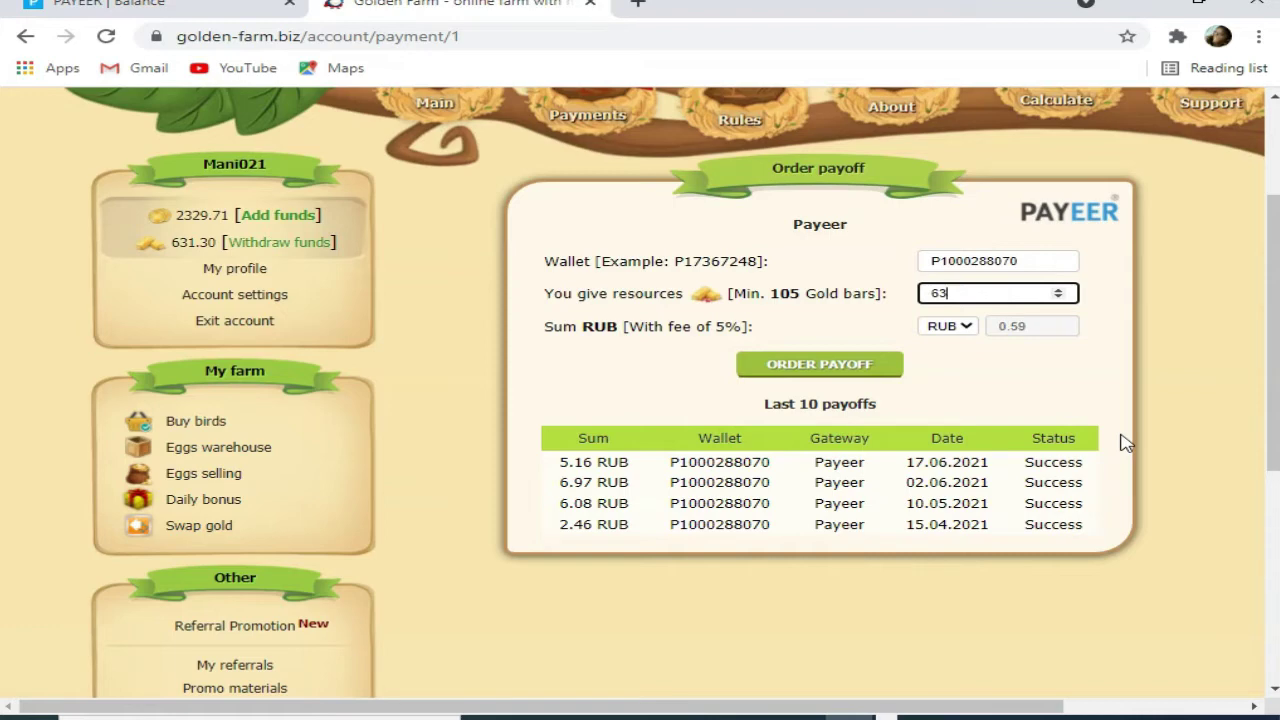
left_click(1020, 372)
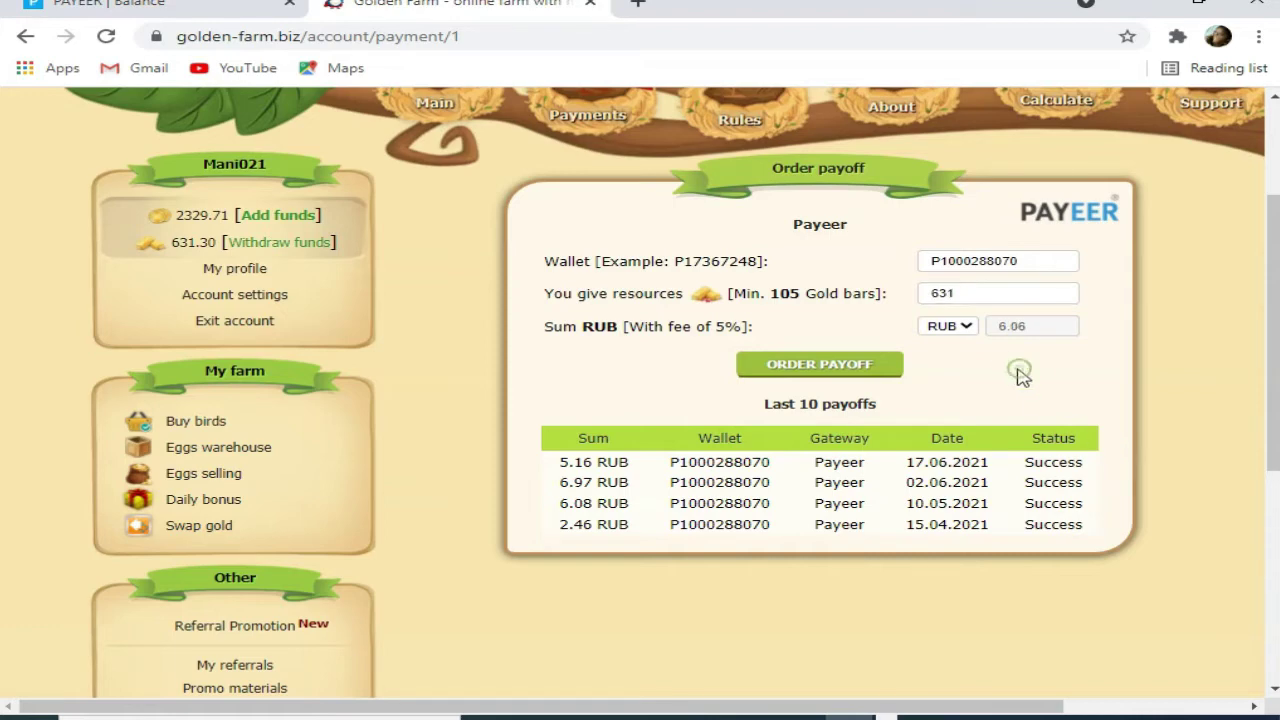
left_click(980, 293)
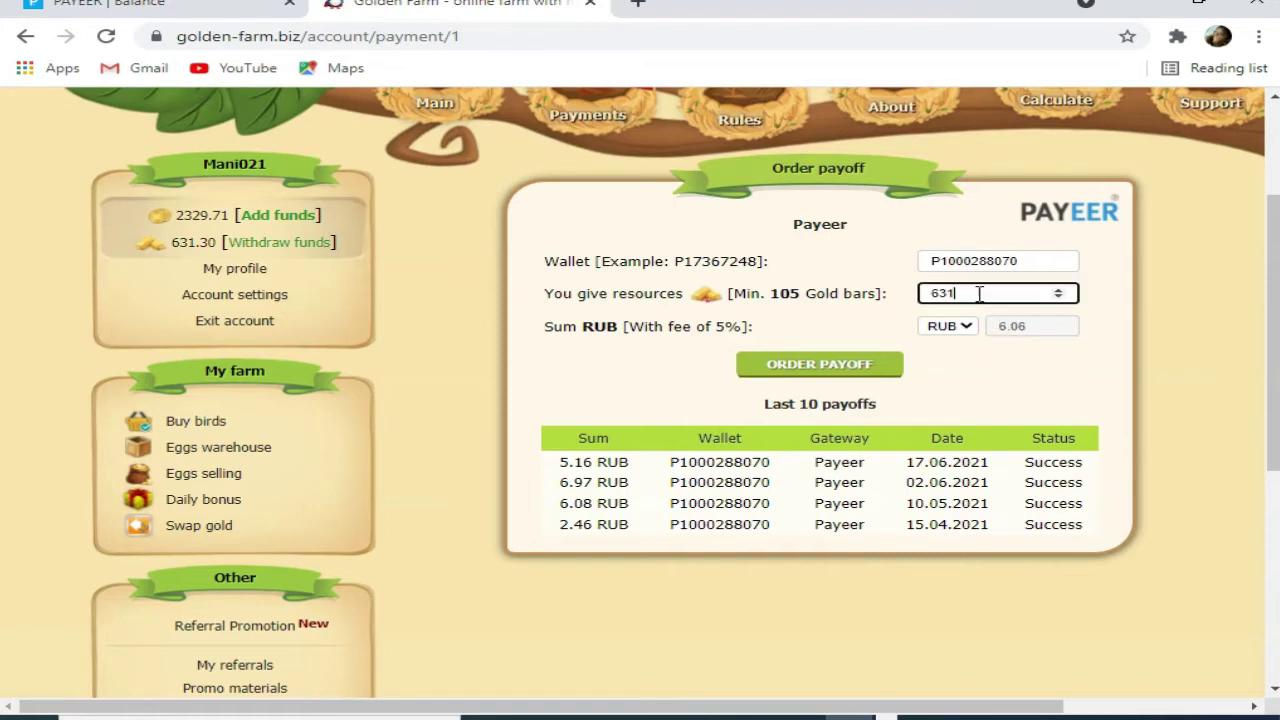
left_click(1033, 370)
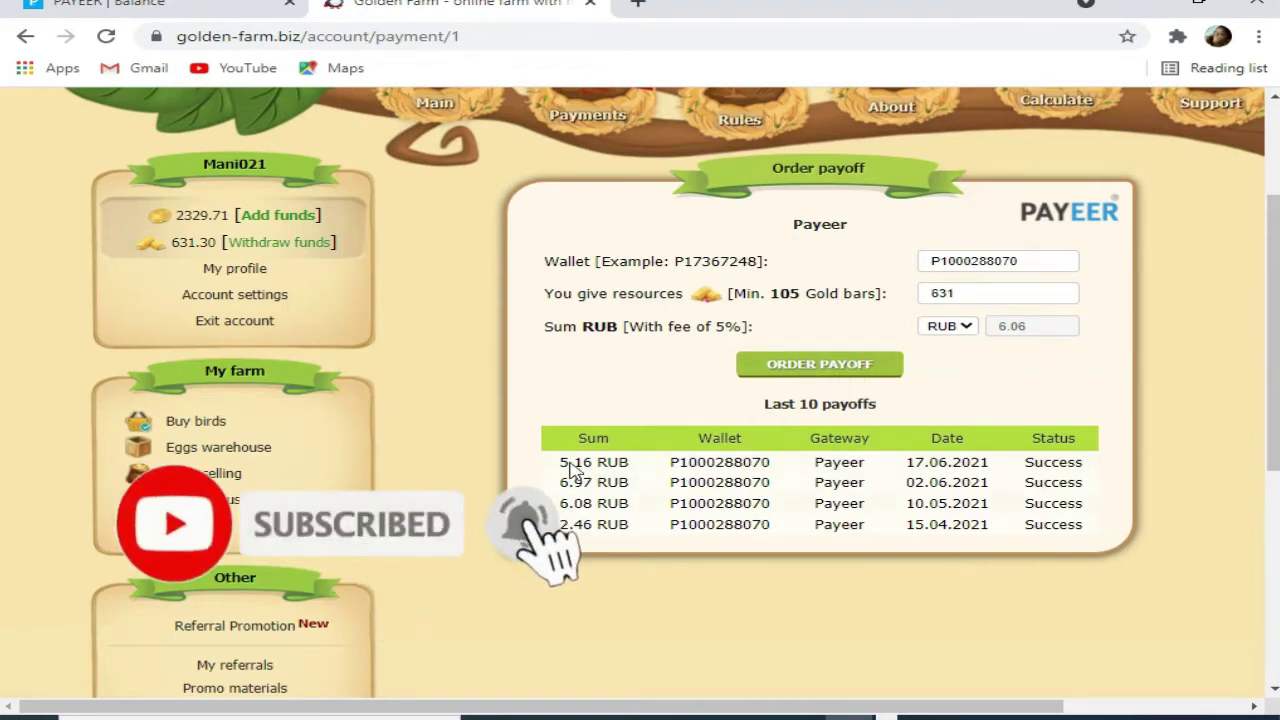
double_click(1000, 292)
double_click(1040, 260)
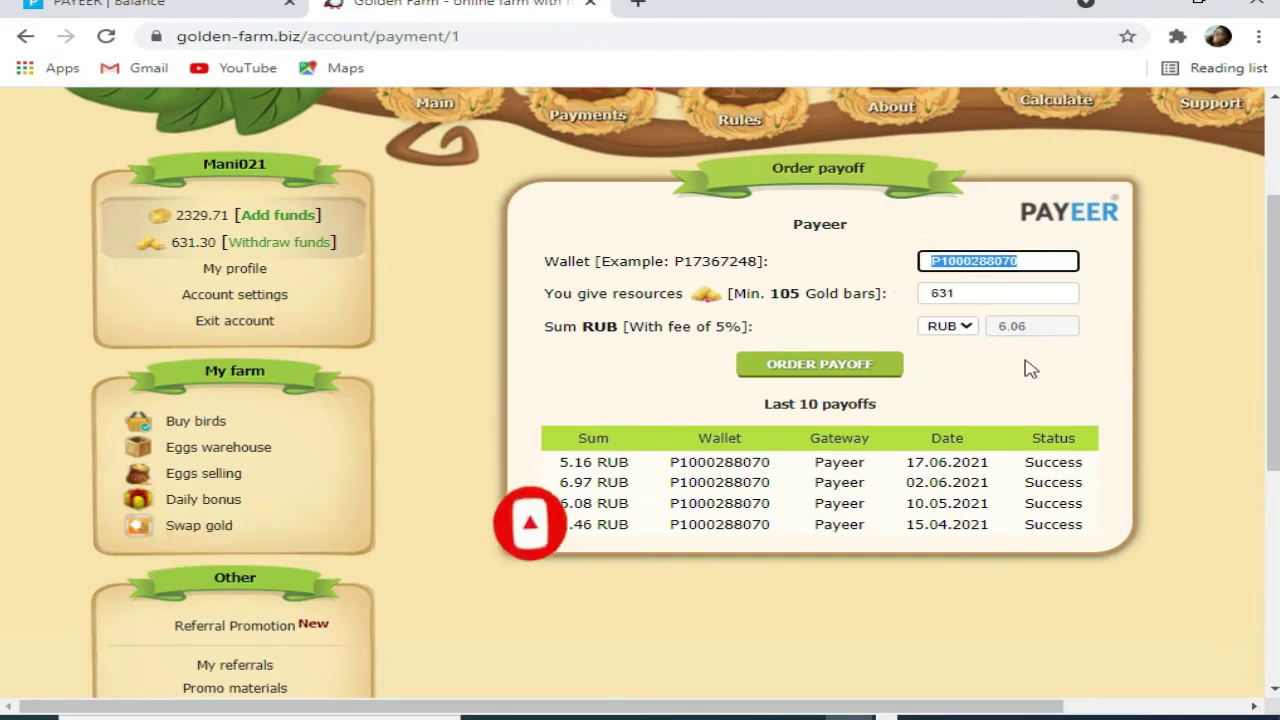
left_click(100, 4)
left_click(778, 138)
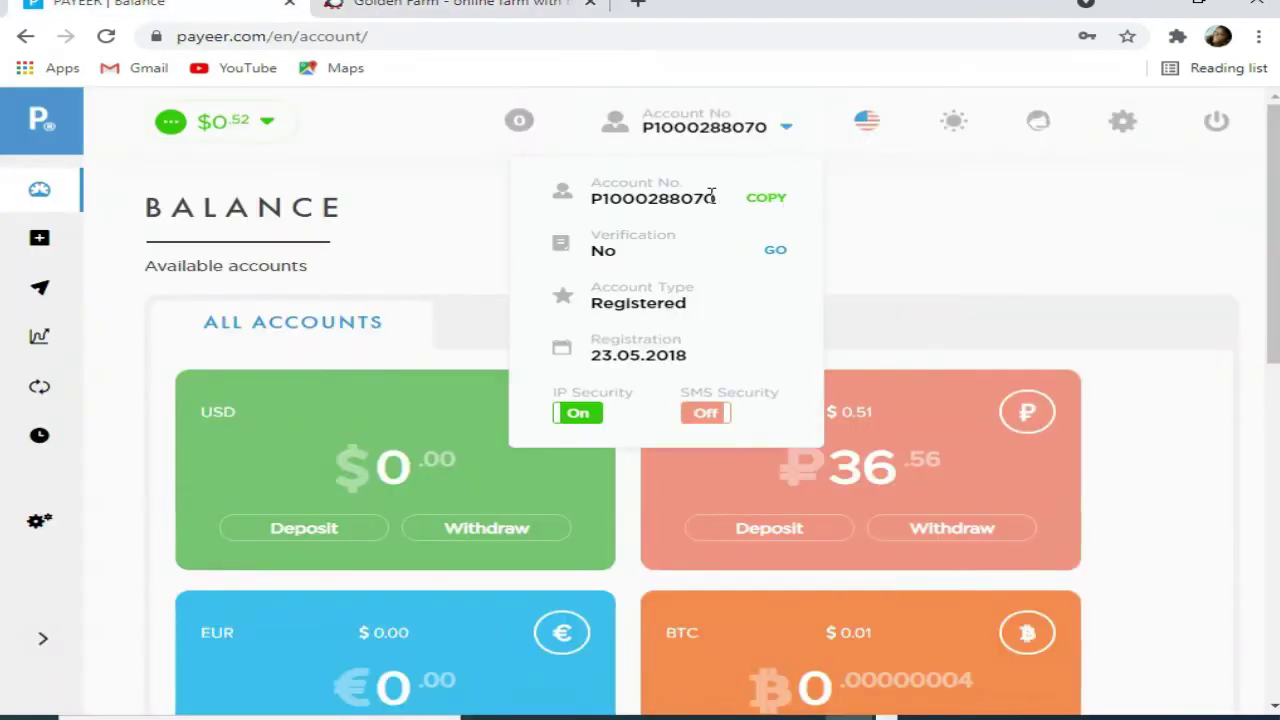
left_click(455, 4)
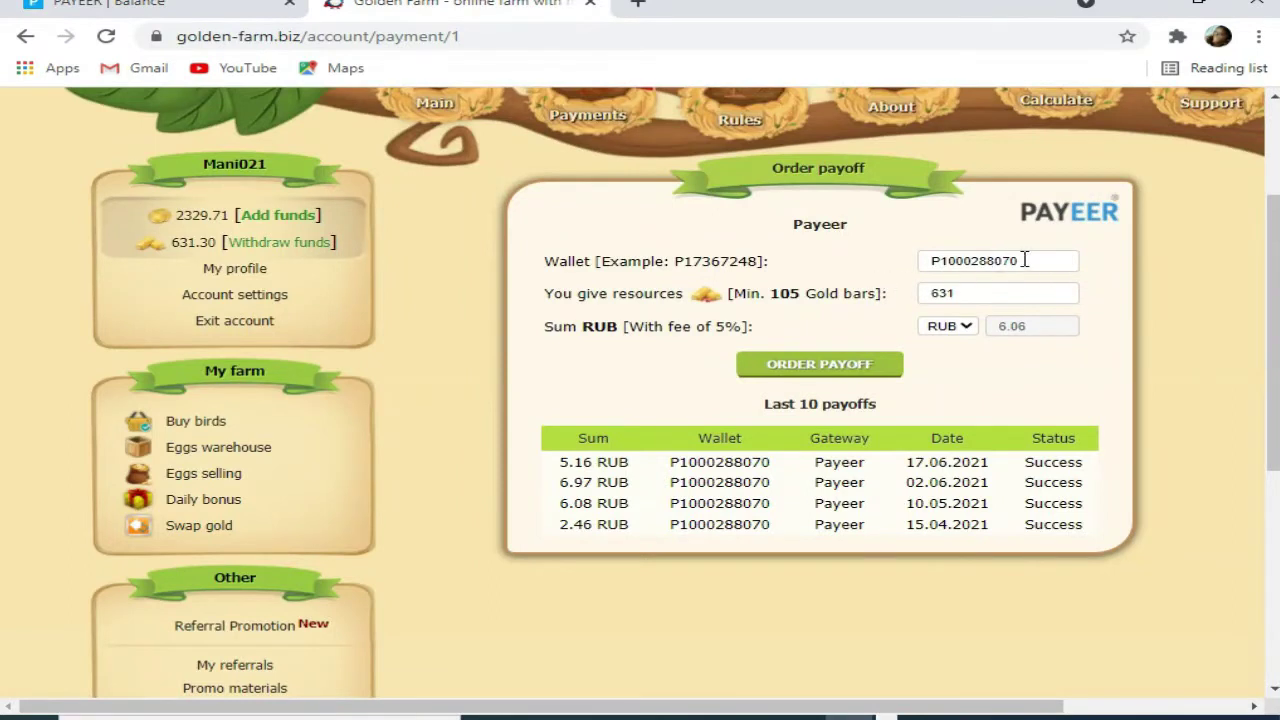
double_click(1025, 260)
left_click(1023, 362)
left_click(955, 293)
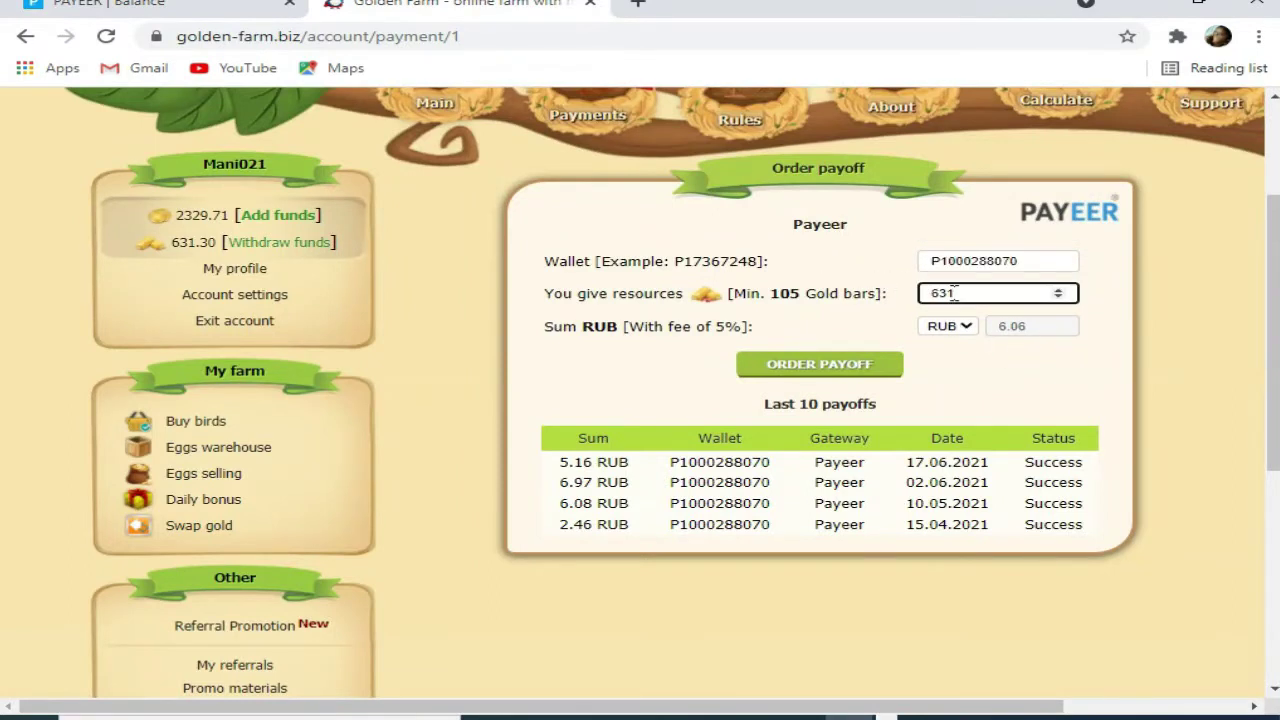
left_click(990, 390)
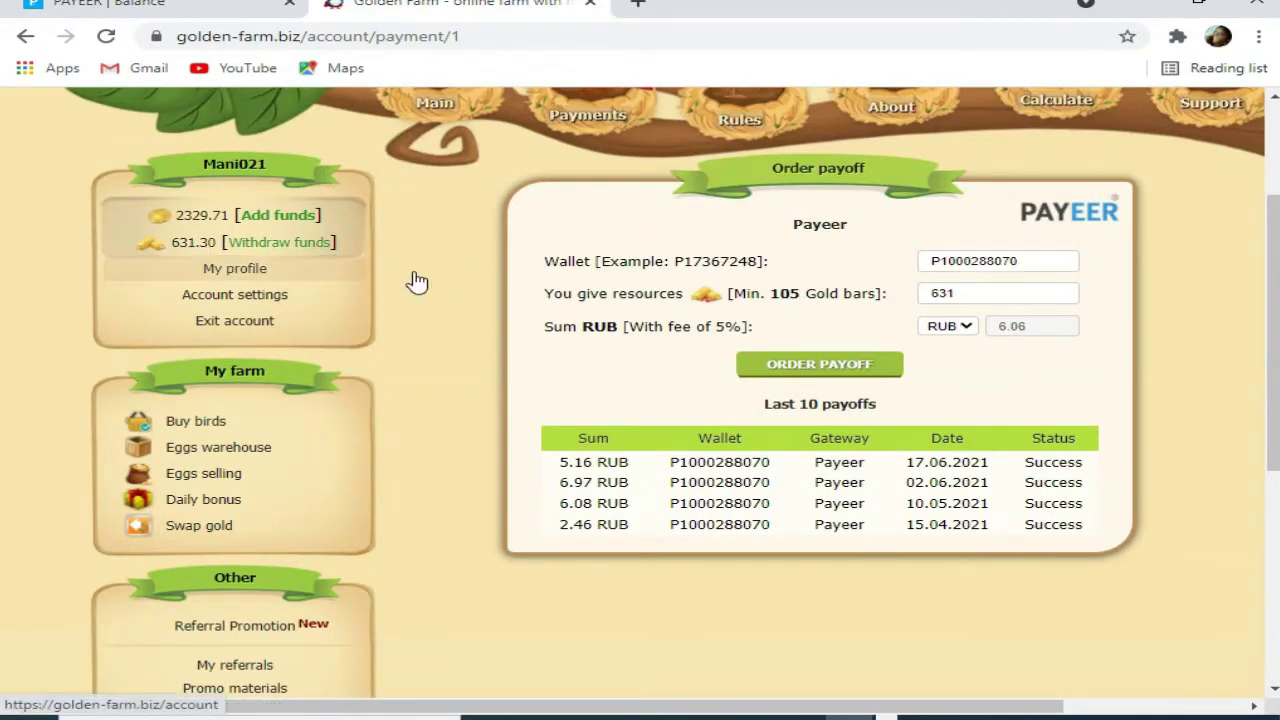
left_click(968, 334)
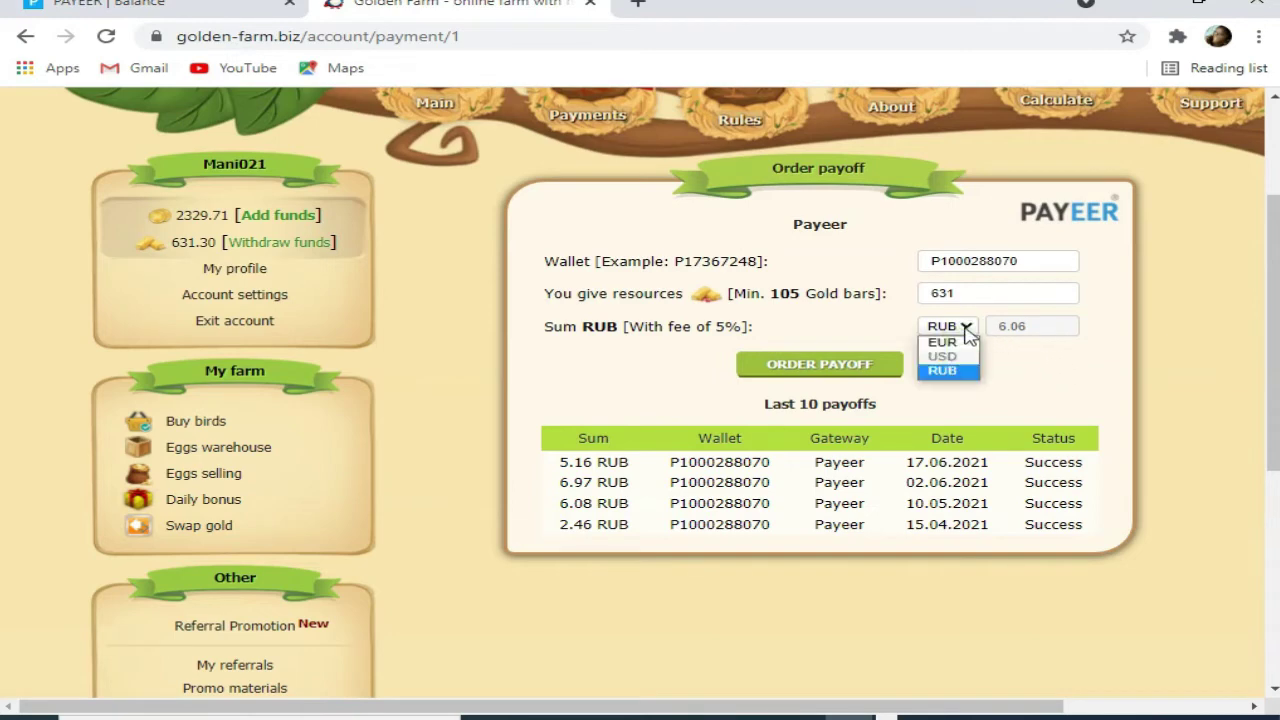
left_click(1015, 392)
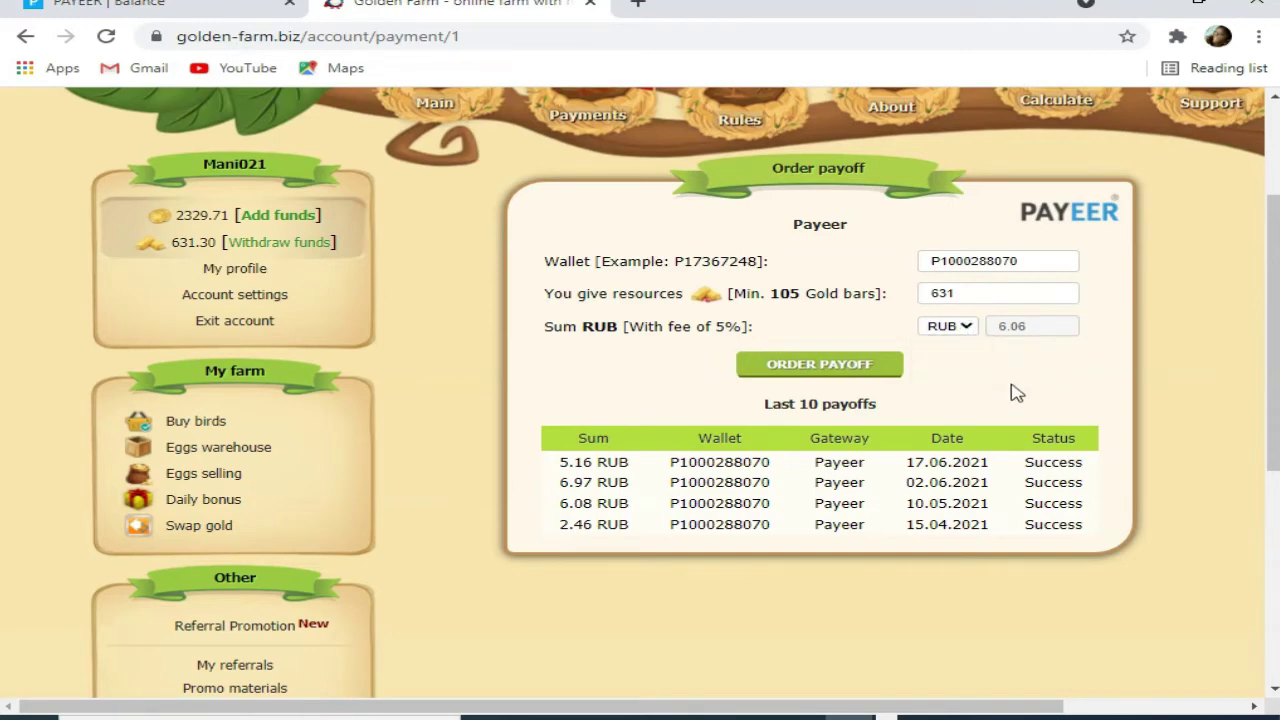
Order the 631-bar payoff and verify the 'Successfully paid' 6.06 RUB row dated 02.07.2021
left_click(820, 366)
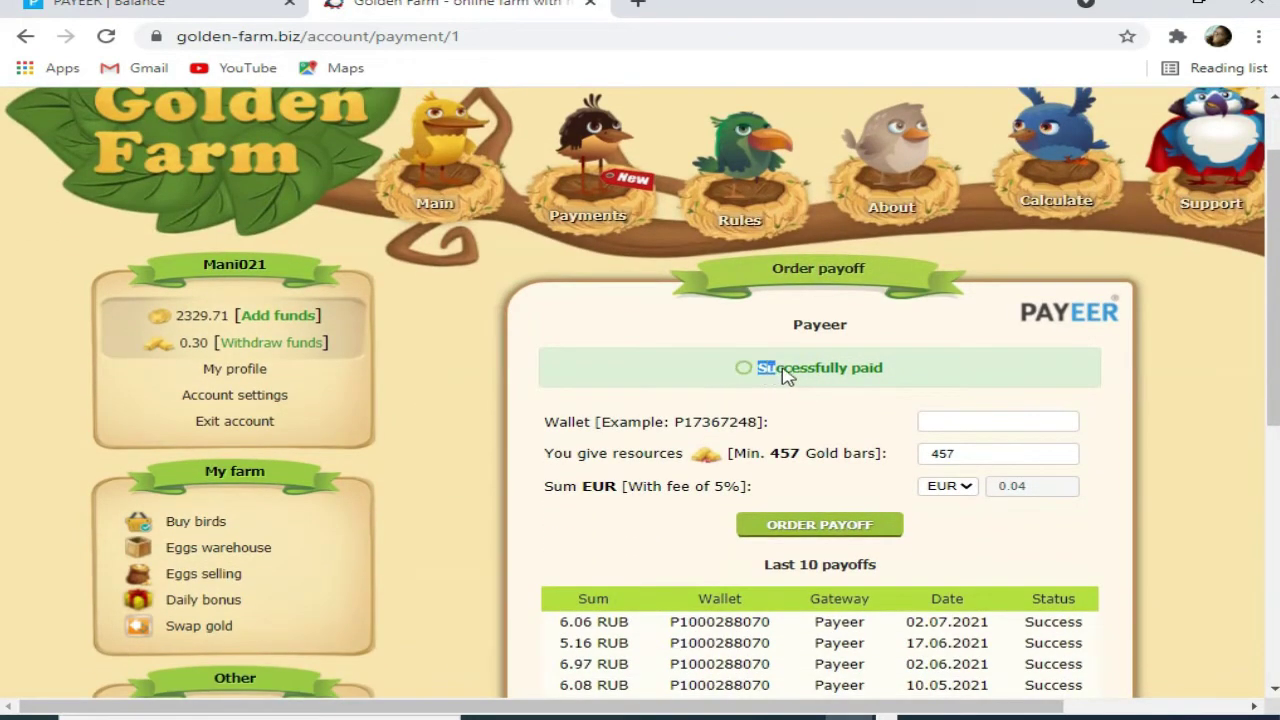
left_click_drag(784, 368, 871, 368)
left_click(928, 372)
scroll(929, 371, "down", 1)
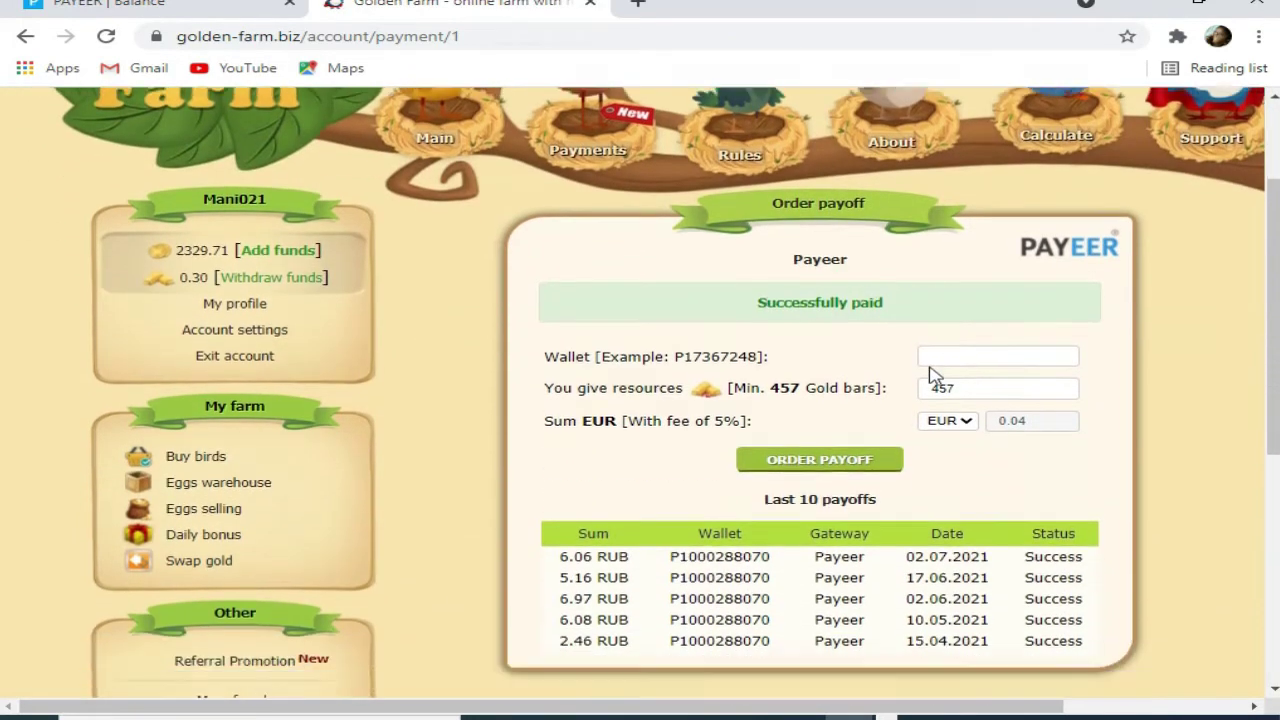
left_click_drag(546, 522, 1055, 527)
left_click(1103, 543)
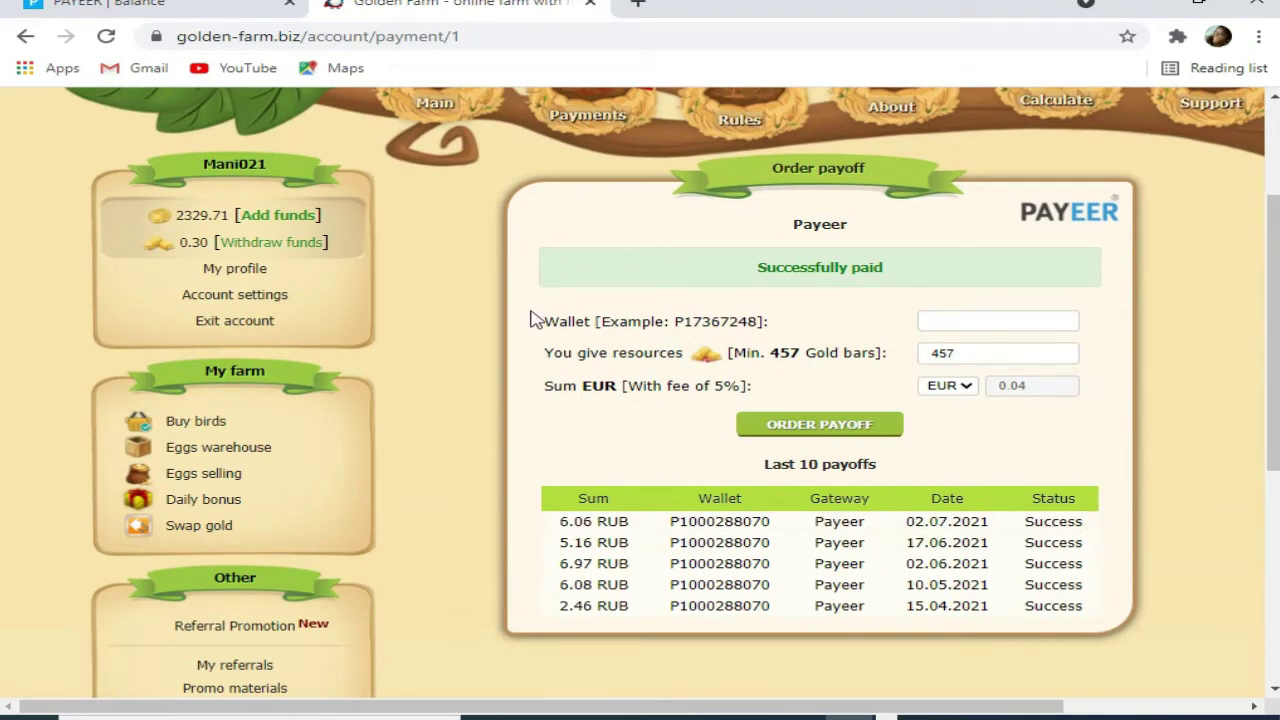
In Payeer, confirm the 42.62 RUB balance and the +6.06 ₽ credit in History
left_click(163, 12)
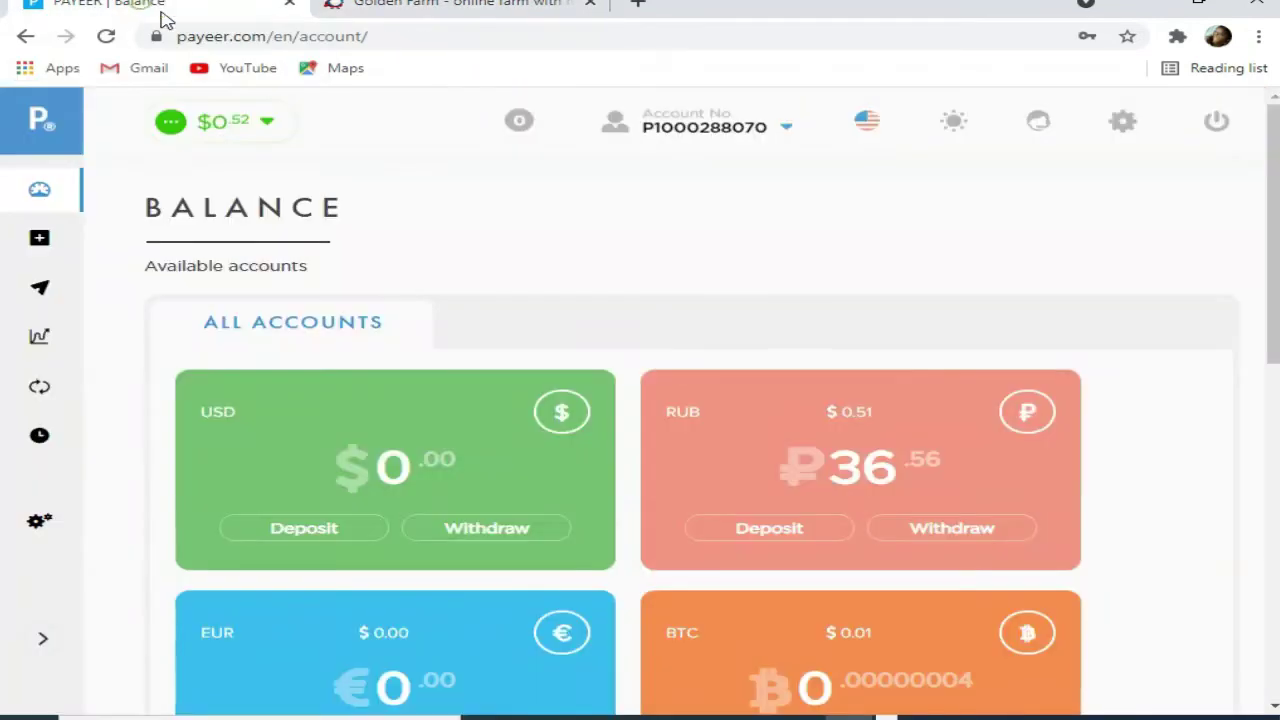
scroll(912, 272, "down", 2)
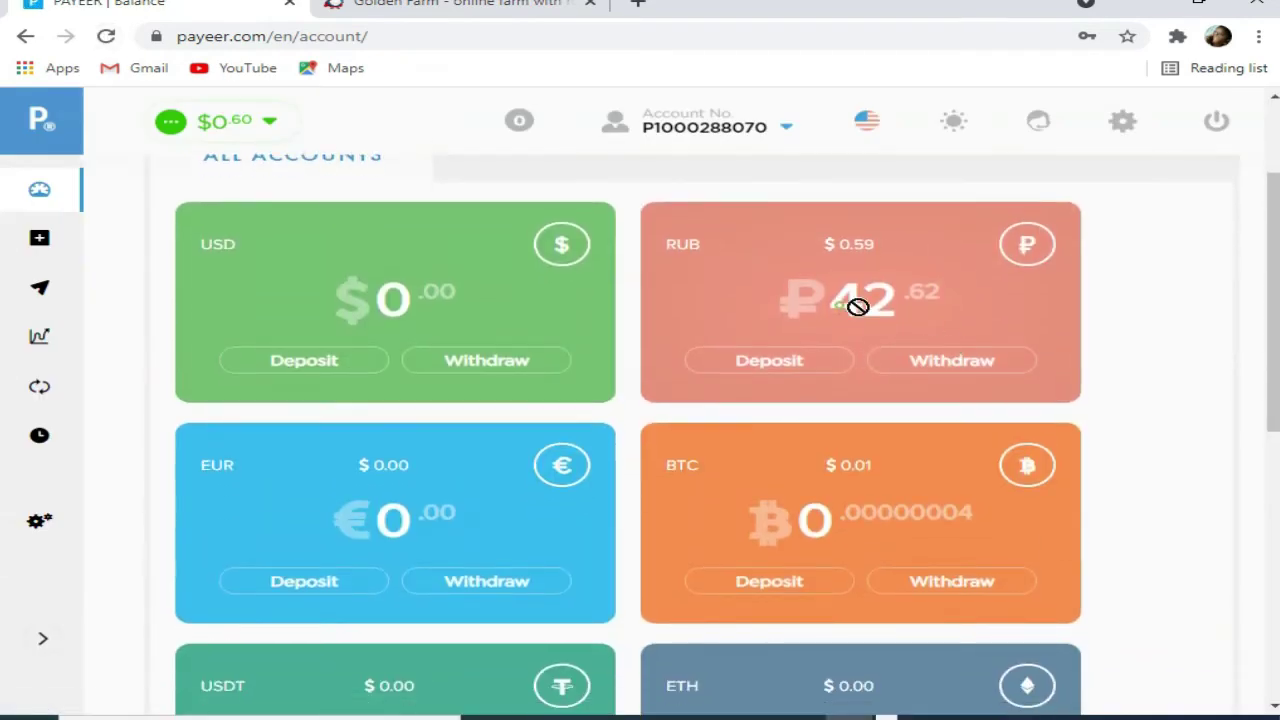
left_click_drag(858, 307, 895, 296)
left_click(50, 440)
scroll(775, 443, "down", 1)
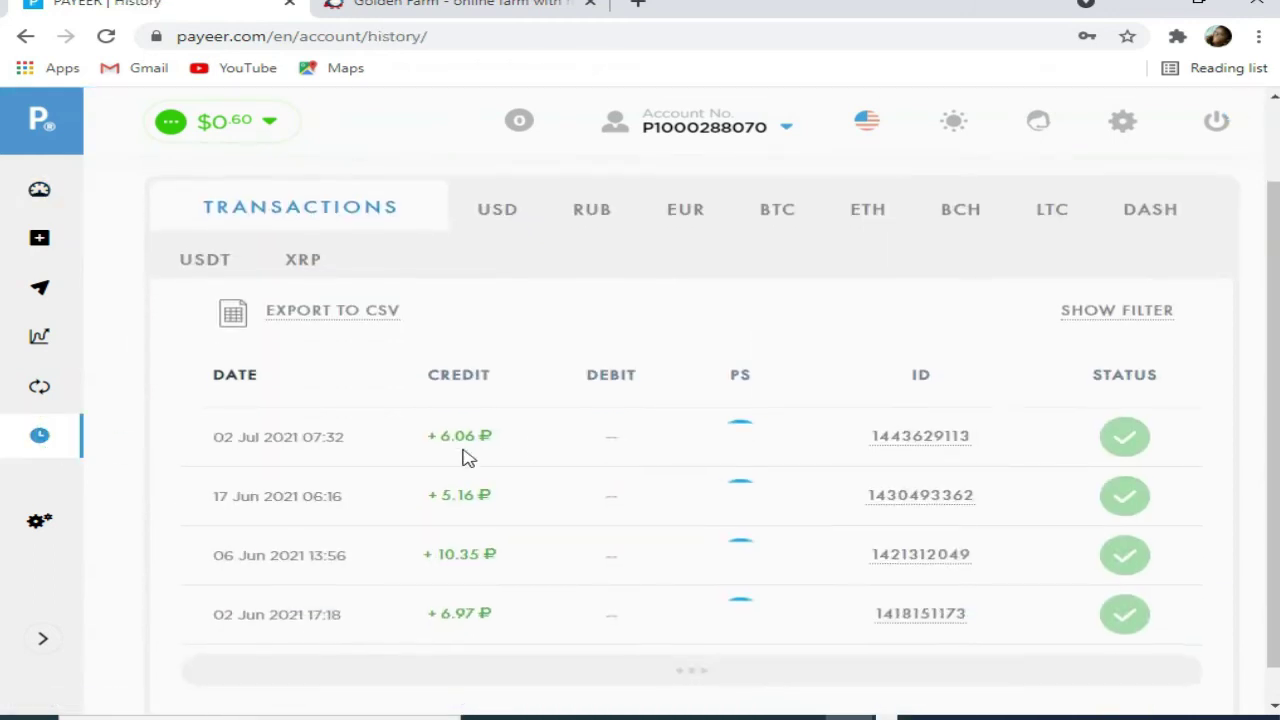
left_click_drag(208, 449, 1086, 461)
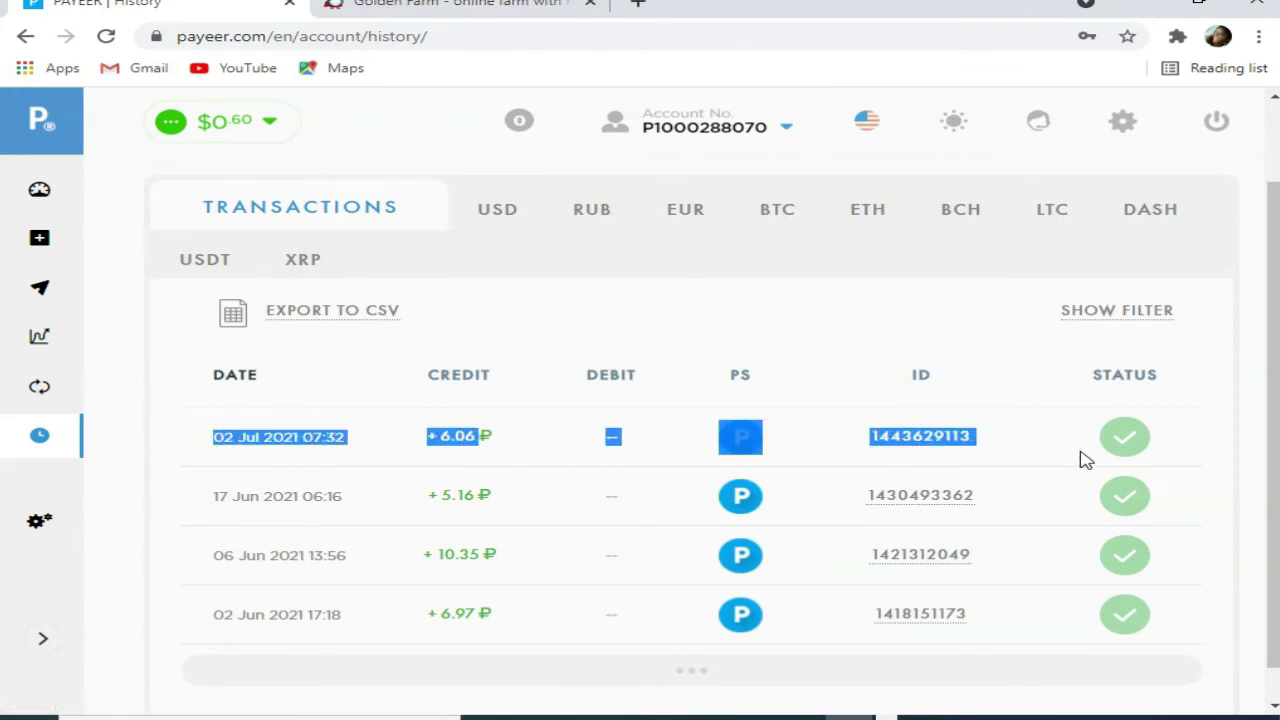
left_click(1164, 441)
scroll(916, 472, "up", 1)
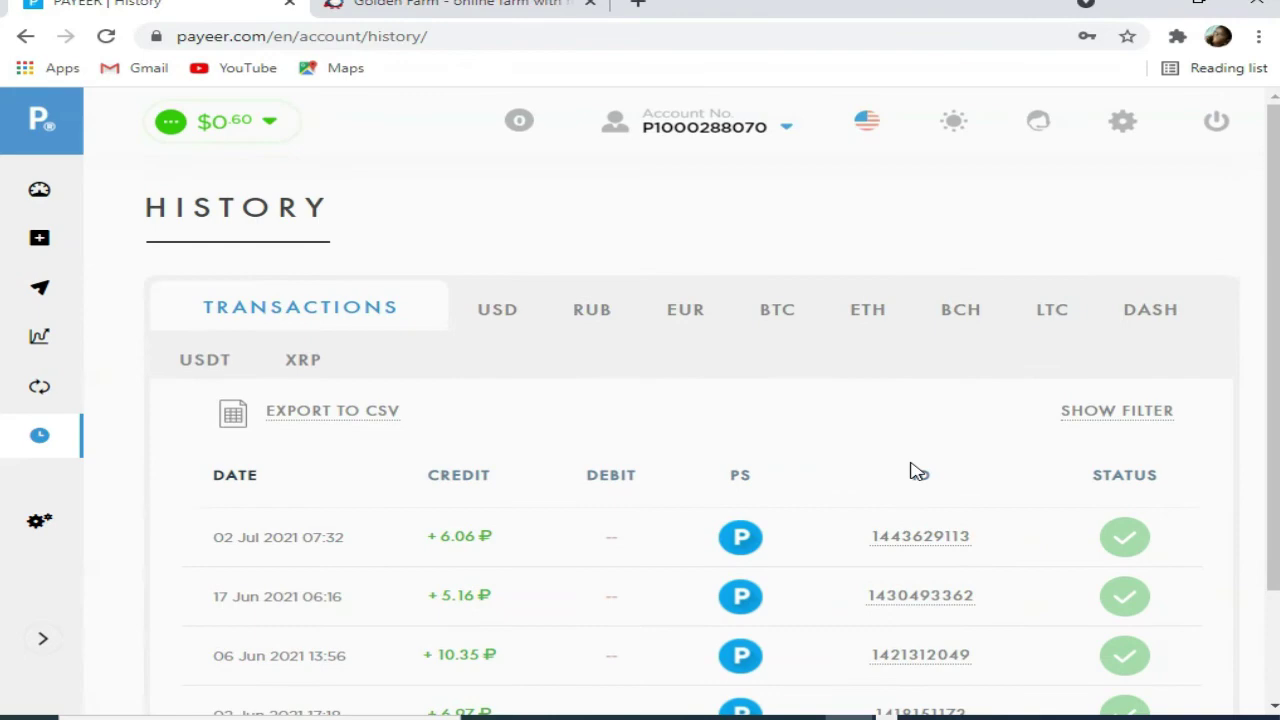
Back in Golden Farm, confirm the 6.06 RUB Payeer payout of 02.07.2021 is marked Success
left_click(39, 189)
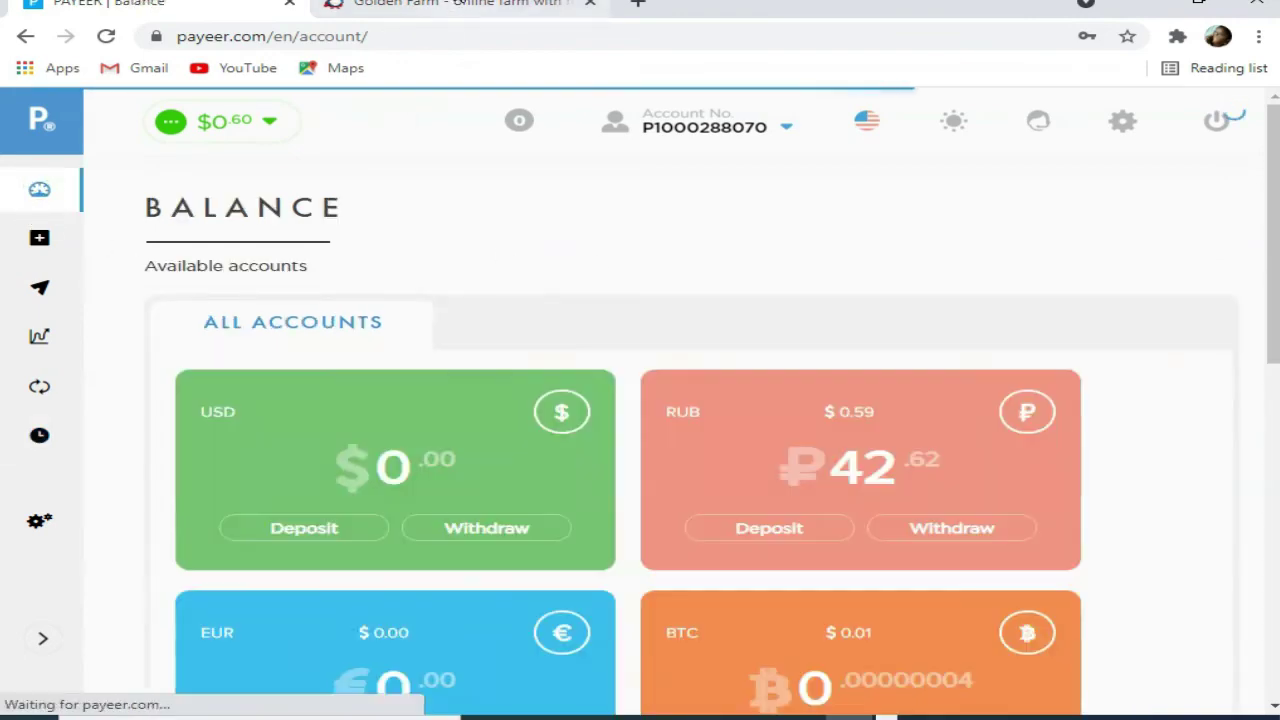
key("ctrl+Tab")
scroll(1011, 347, "down", 1)
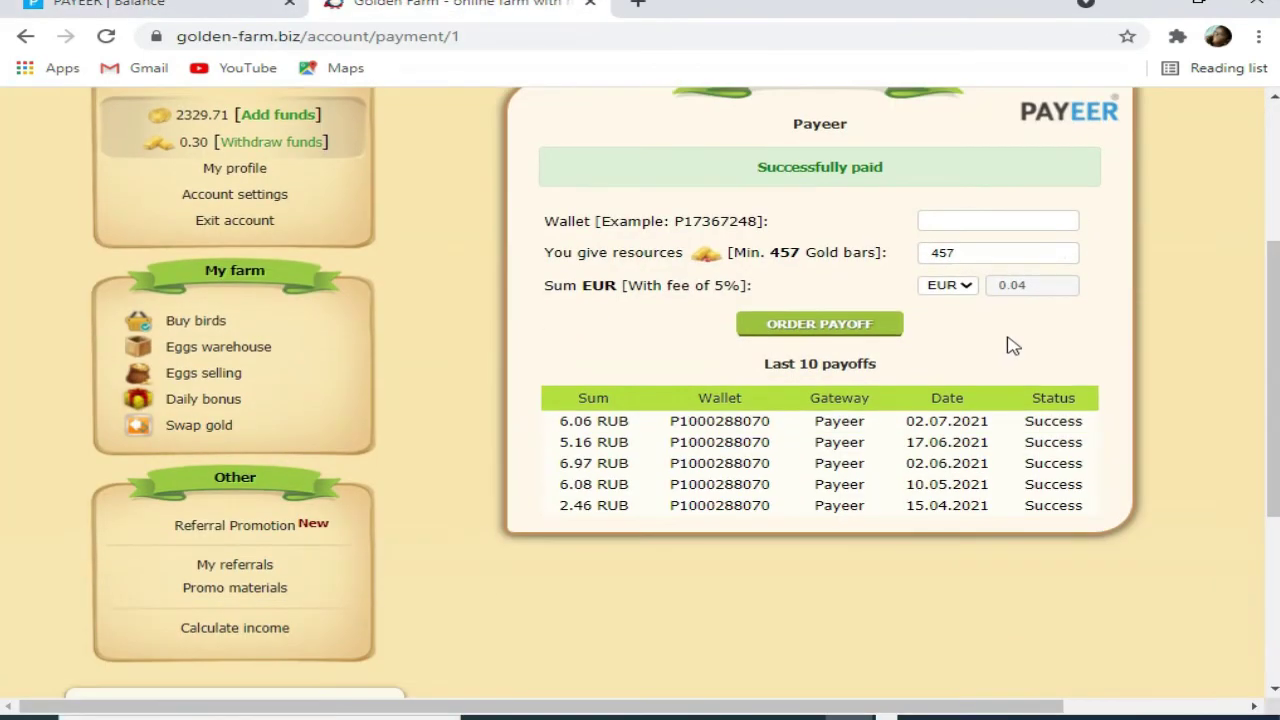
scroll(1012, 345, "up", 3)
scroll(505, 350, "down", 6)
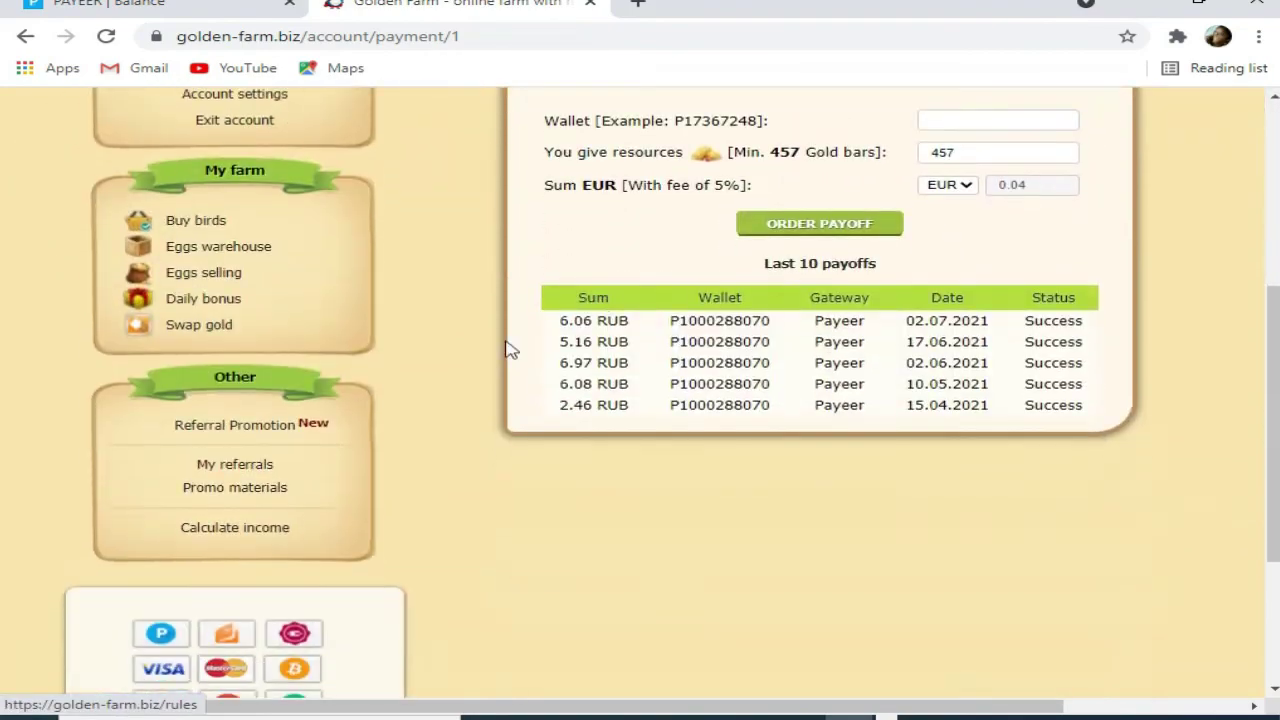